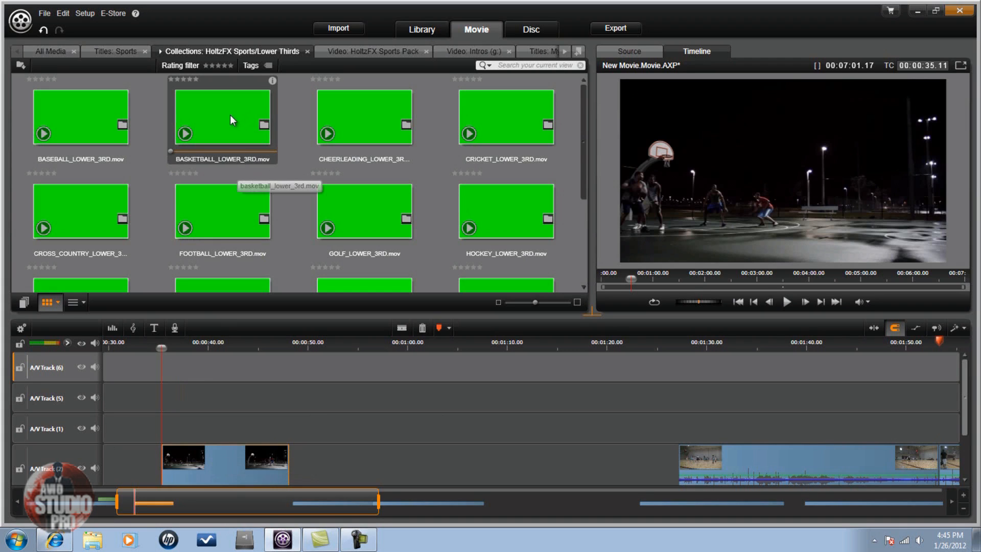
Add BASKETBALL_LOWER_3RD.mov to A/V Track (1), ending flush with the night basketball clip below, and apply the StudioChromaKeyer effect to it.
drag(224, 114, 239, 416)
click(372, 427)
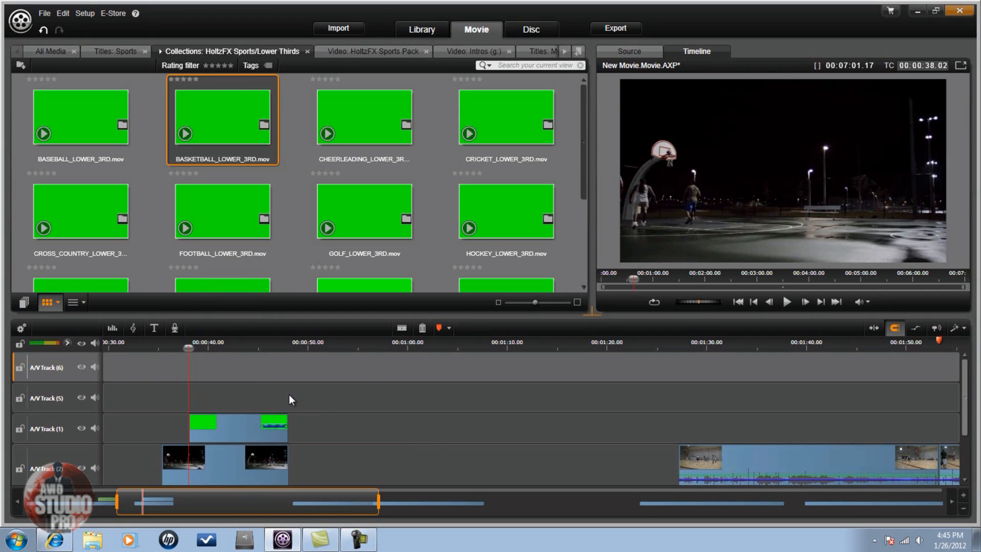
right_click(237, 424)
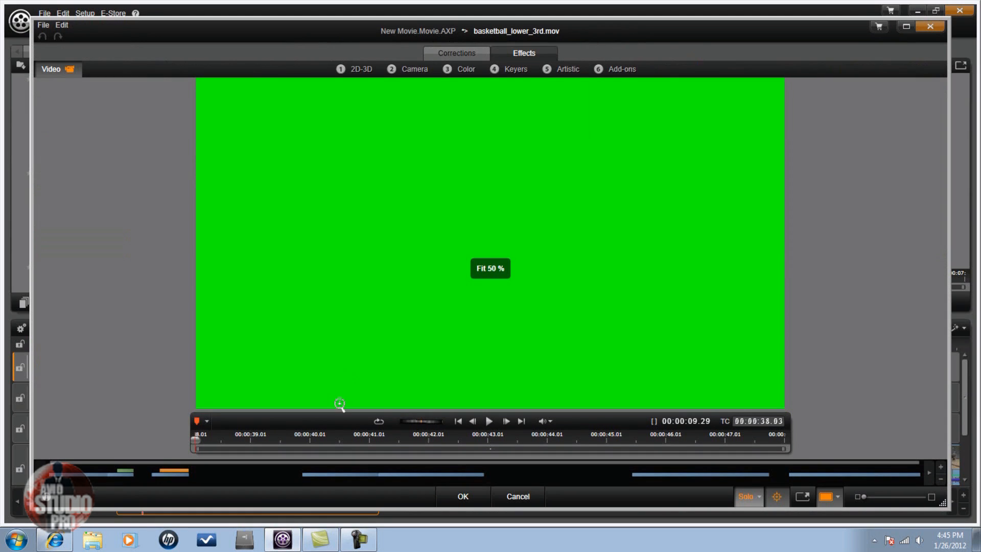
click(517, 68)
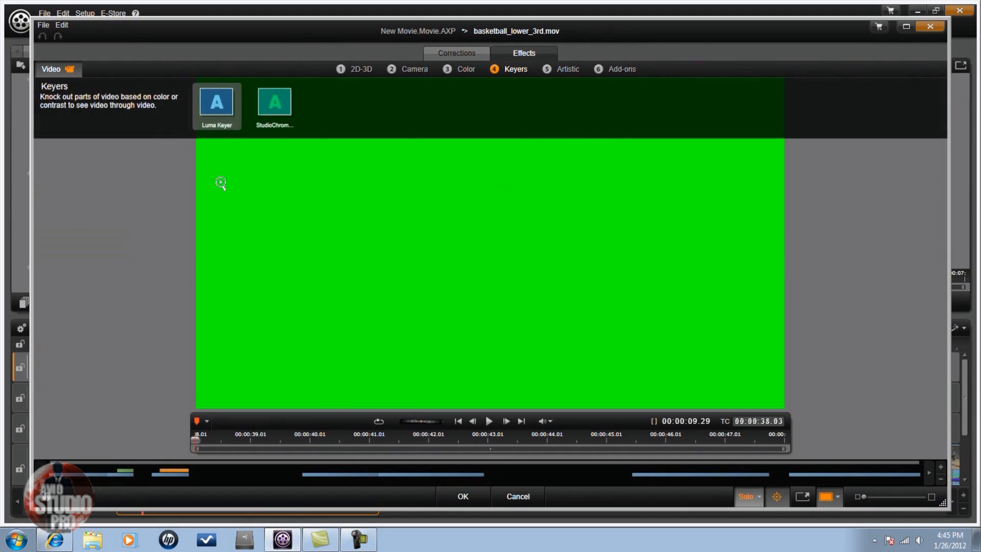
drag(276, 92, 300, 251)
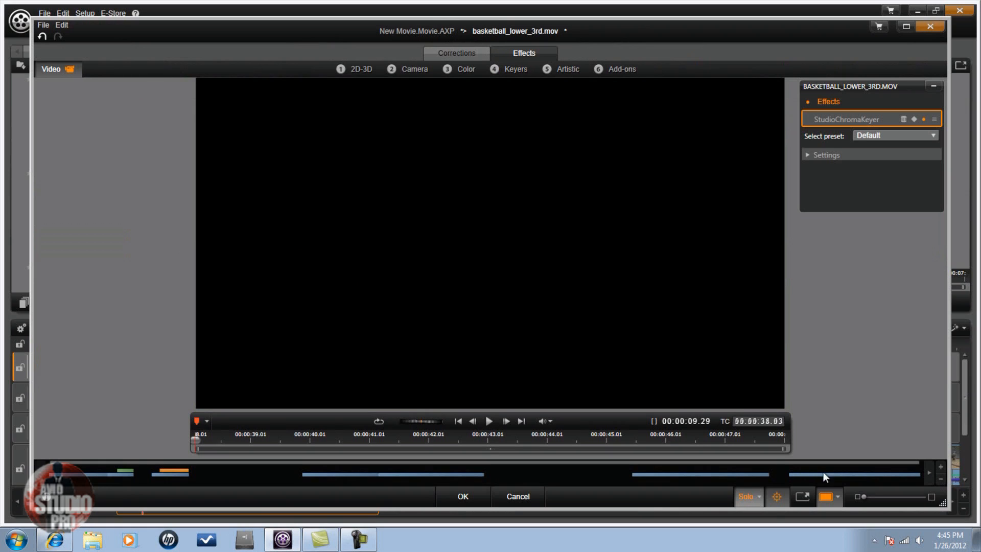
Preview the keyed lower third together with the tracks below around 00:00:43.05, and accept the effect.
click(759, 497)
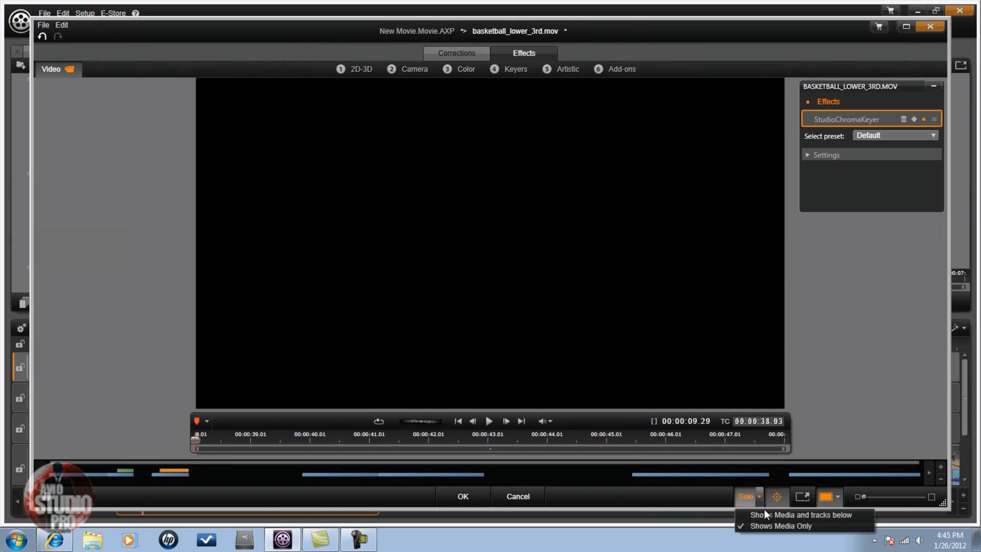
click(766, 515)
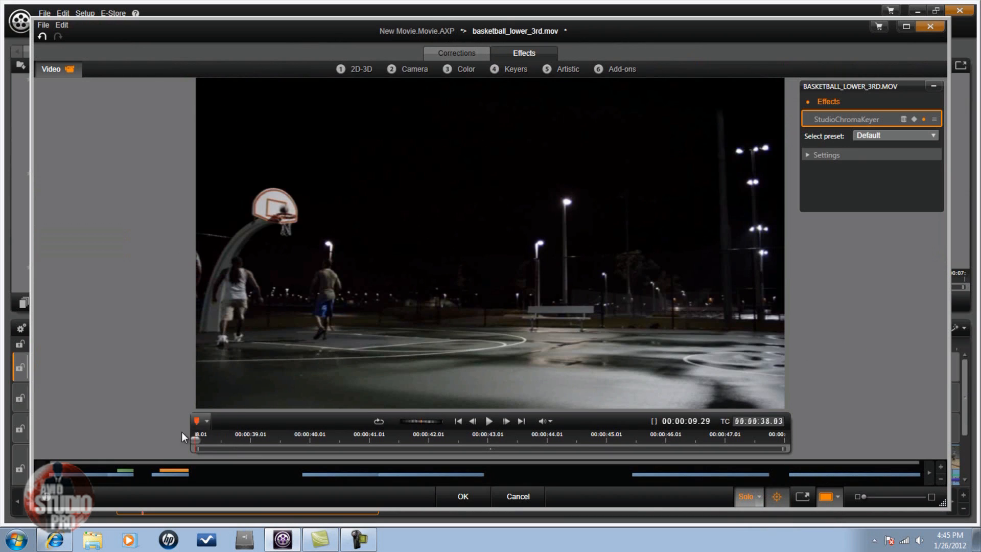
drag(195, 441, 496, 441)
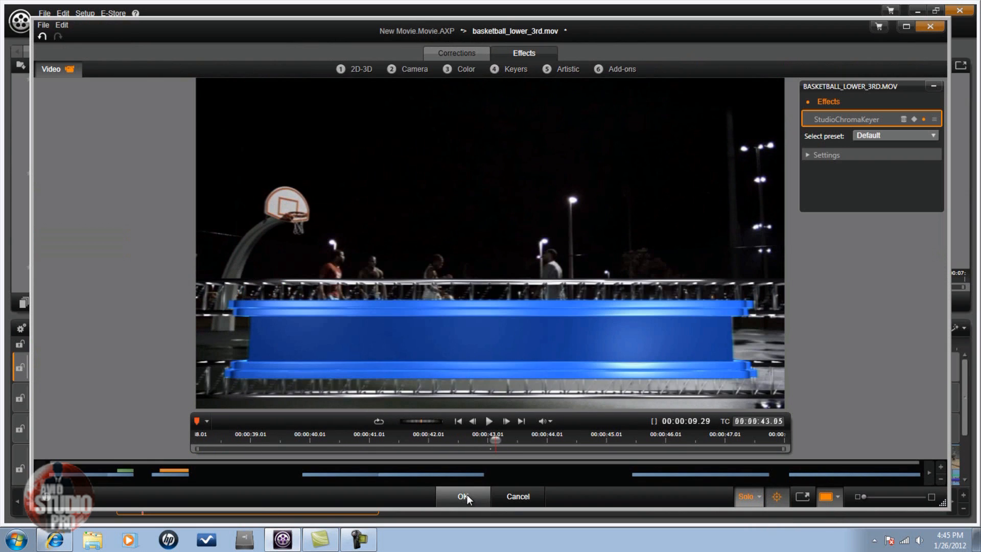
click(463, 496)
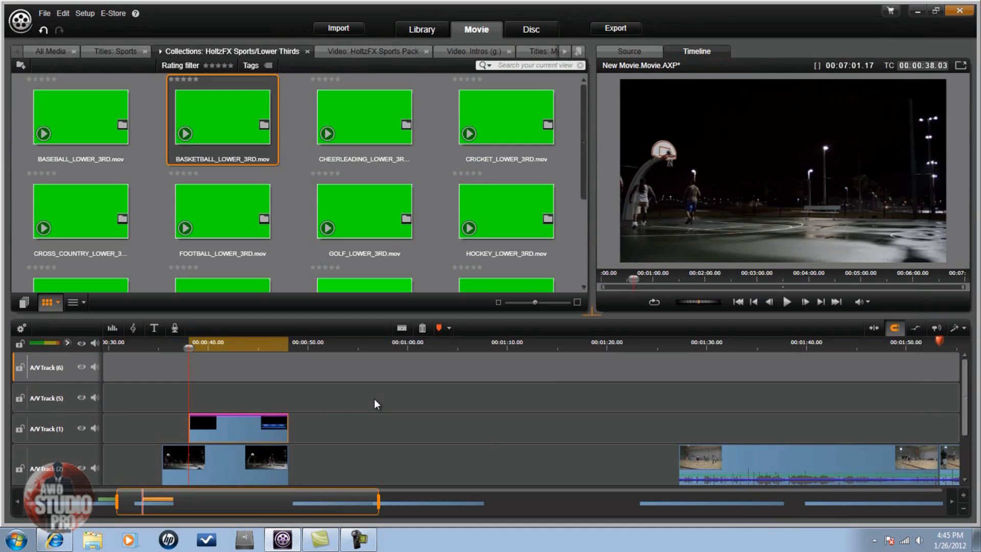
Create a new title on A/V Track (5) at 00:00:41.20, where the blue lower-third banner is fully shown.
drag(189, 347, 217, 334)
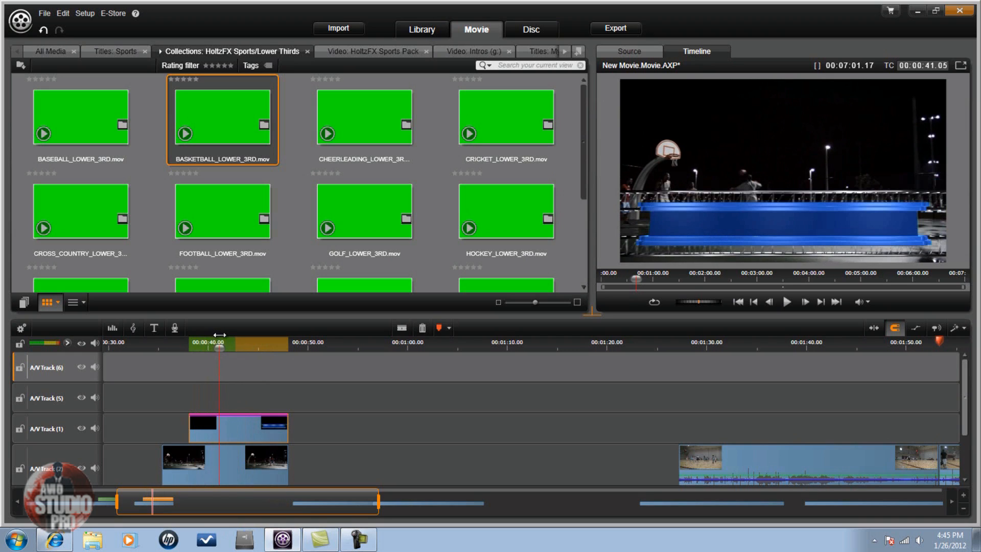
drag(219, 335, 224, 335)
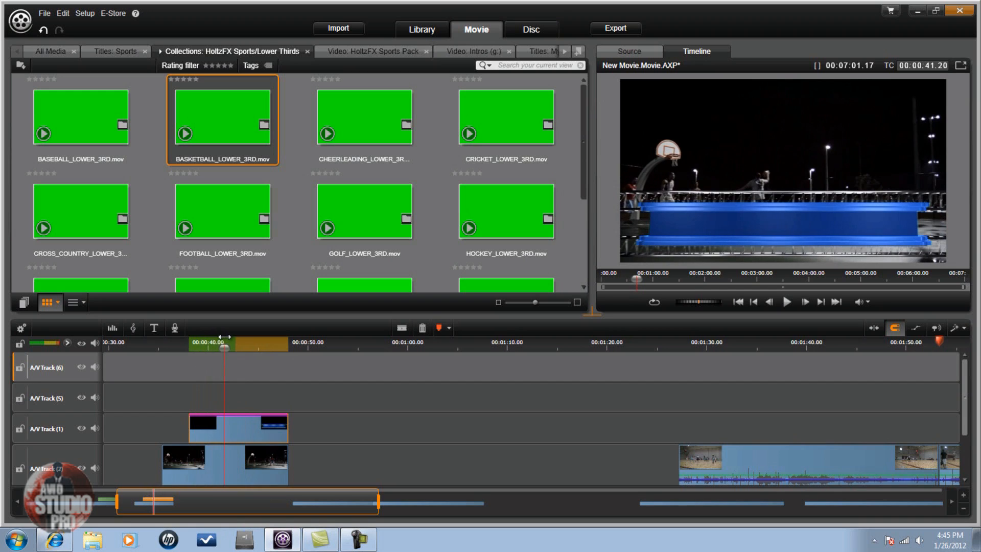
click(49, 391)
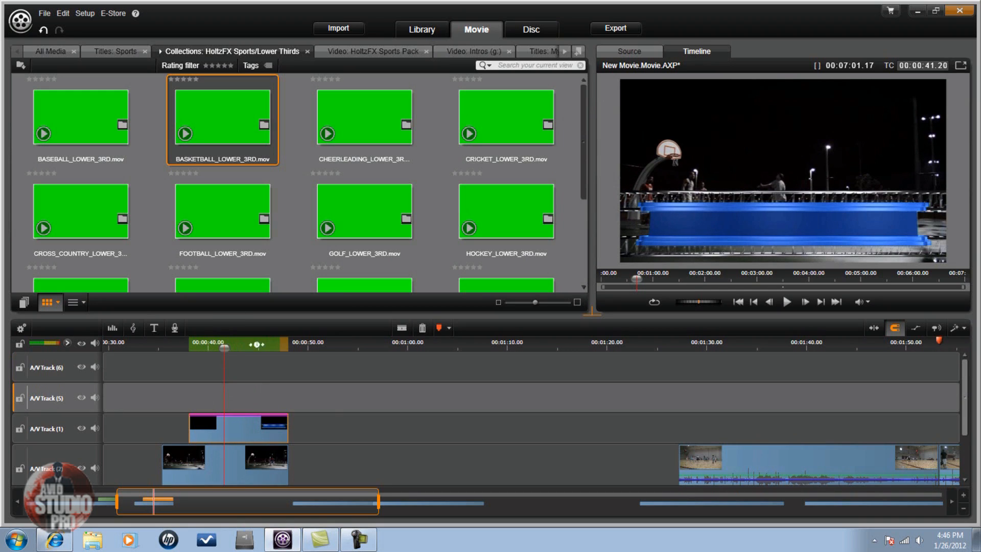
click(153, 328)
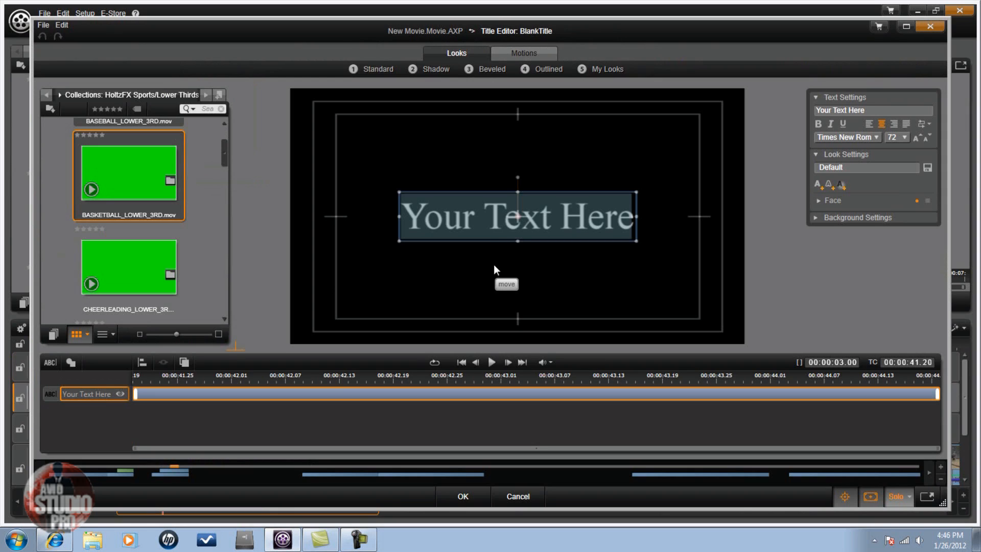
Set the title's font to AntiqueOliTCom and its text to "Midnight Basketball".
click(877, 138)
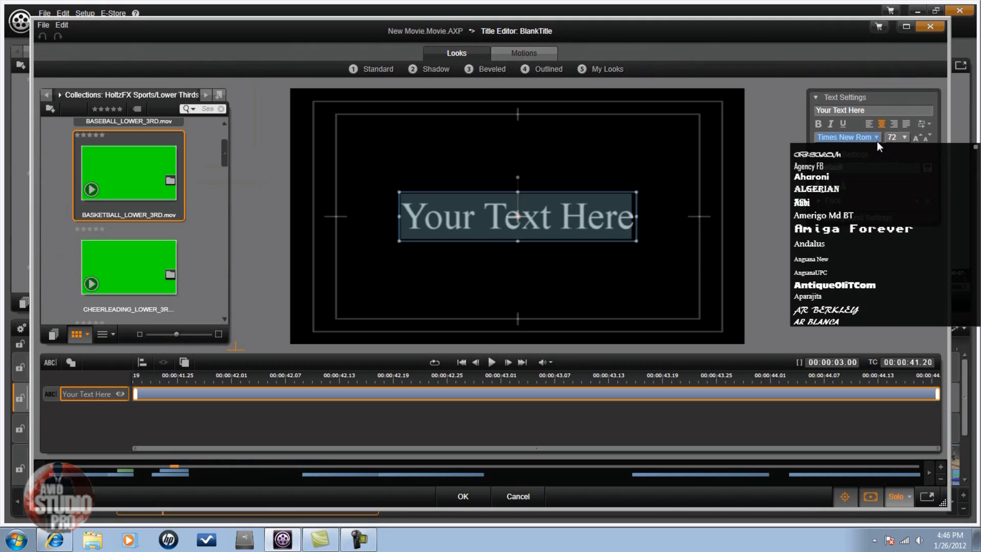
click(821, 285)
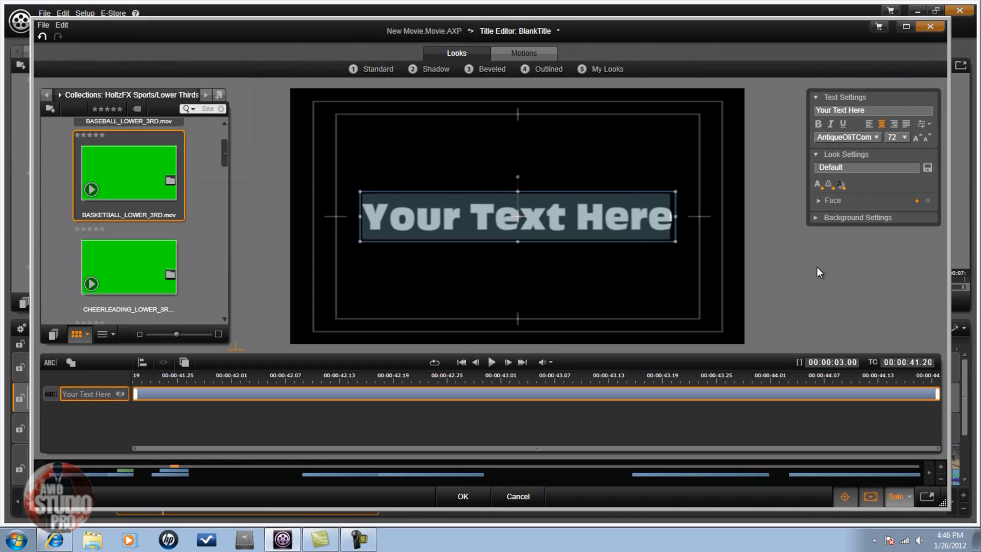
drag(872, 110, 772, 112)
text(M)
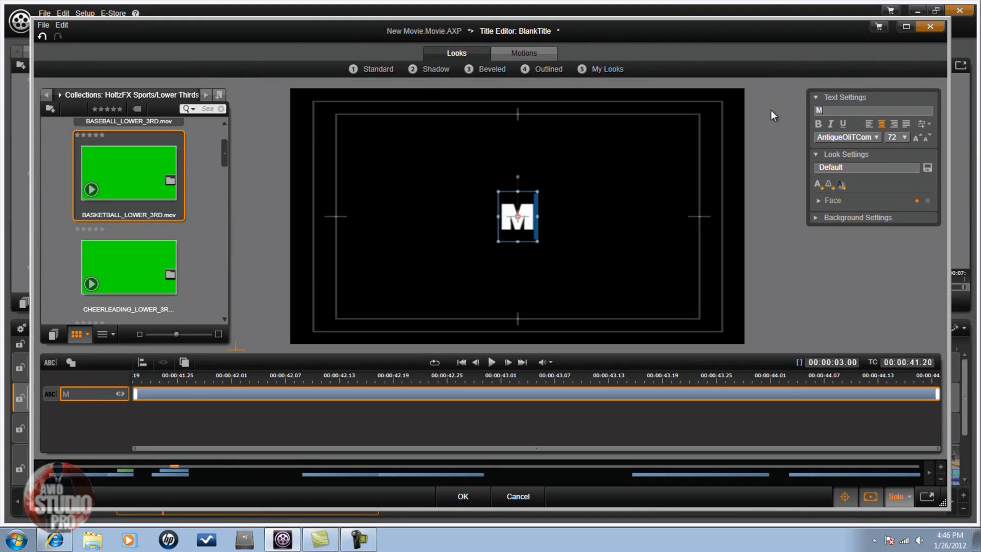
text(idnight Basktbal;;)
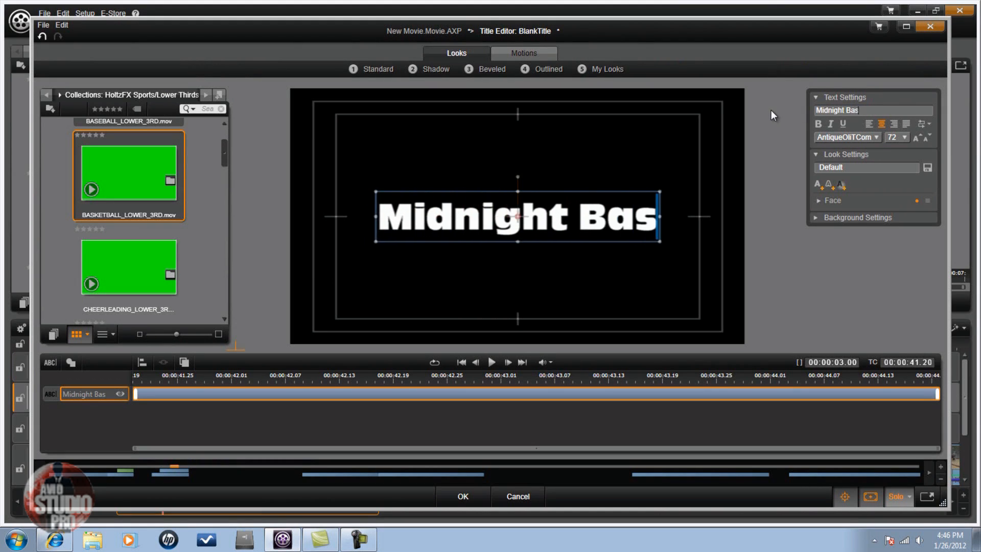
key(BackSpace)
key(BackSpace)
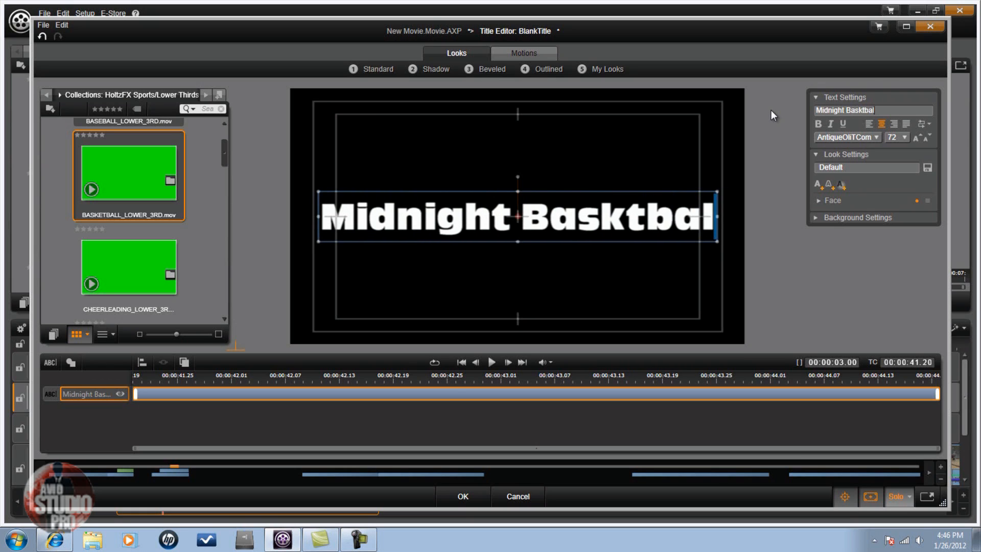
text(l)
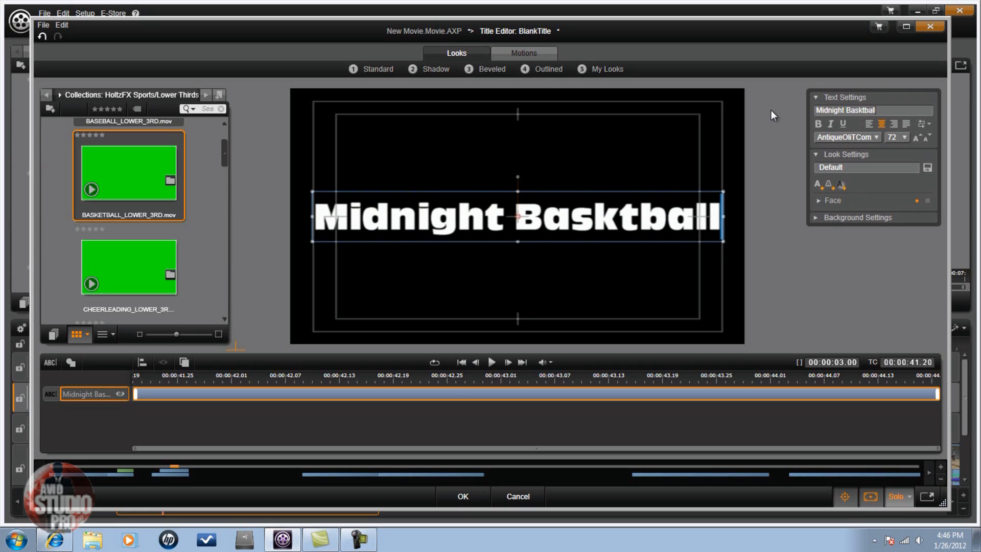
click(620, 212)
text(e)
click(628, 317)
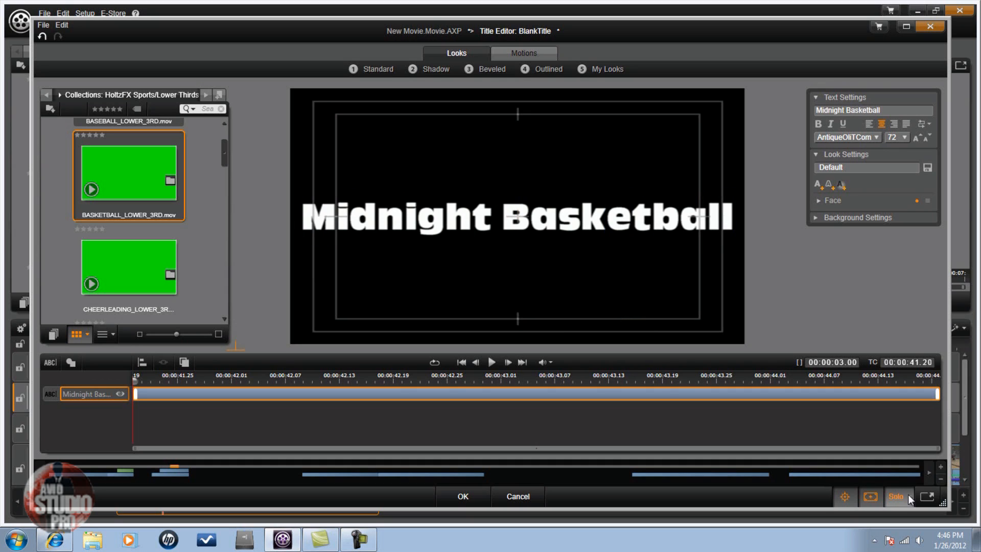
Display the title over the tracks below, and move and narrow the text so it fits inside the blue banner.
click(909, 497)
click(885, 518)
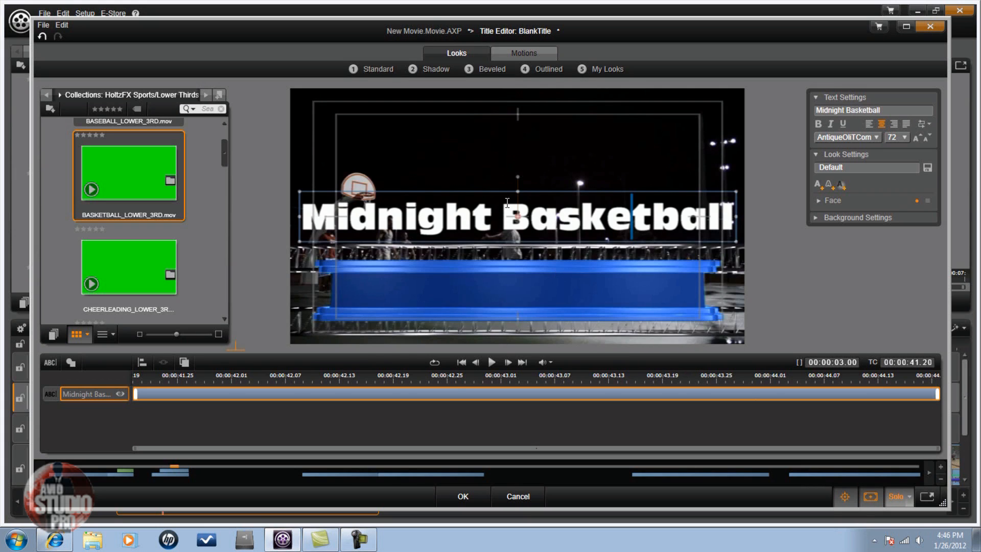
drag(505, 190, 514, 264)
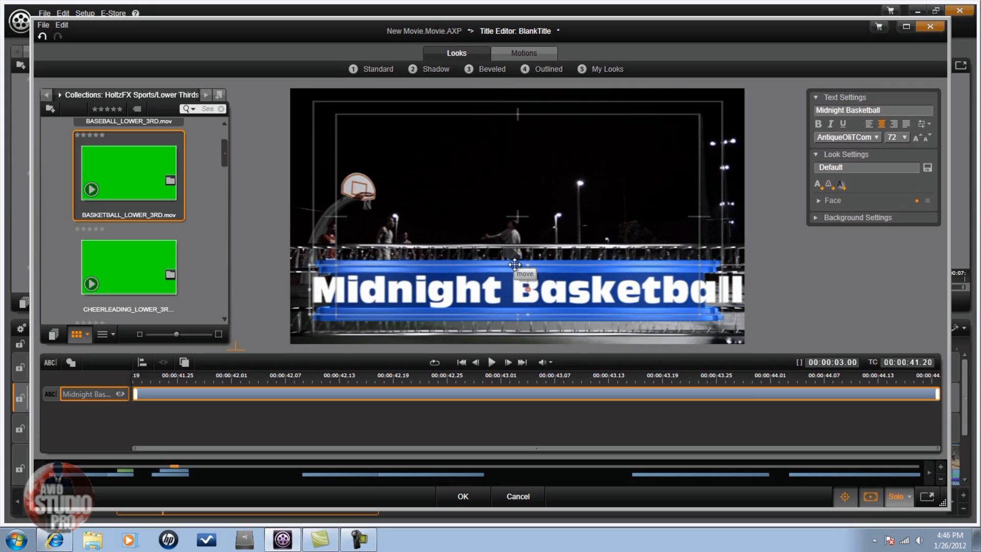
drag(310, 292, 331, 294)
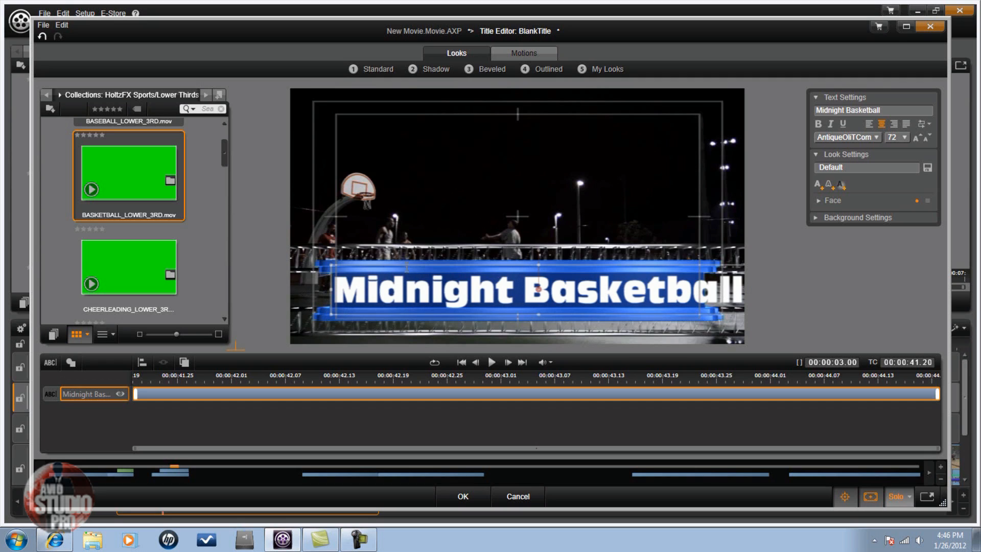
drag(407, 266, 388, 269)
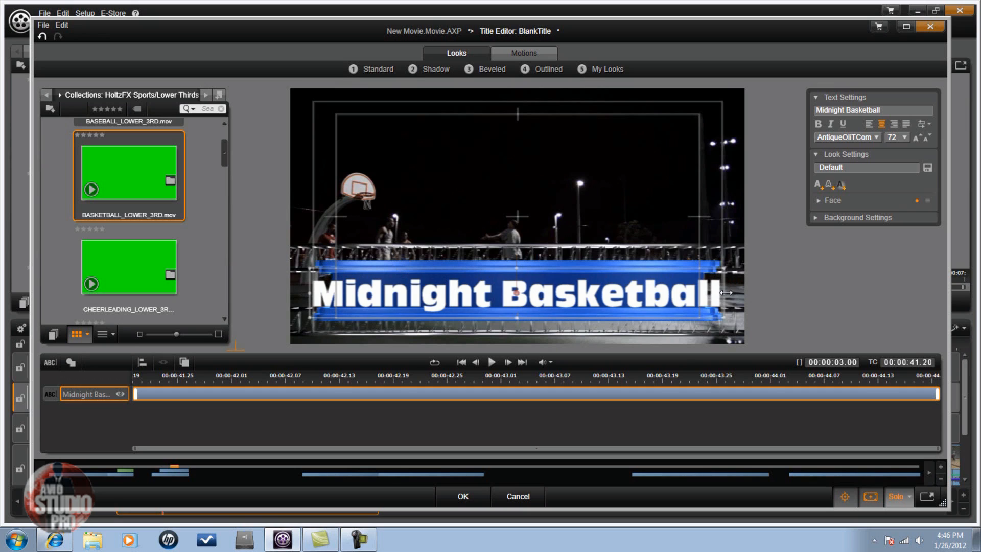
drag(726, 293, 693, 293)
click(536, 284)
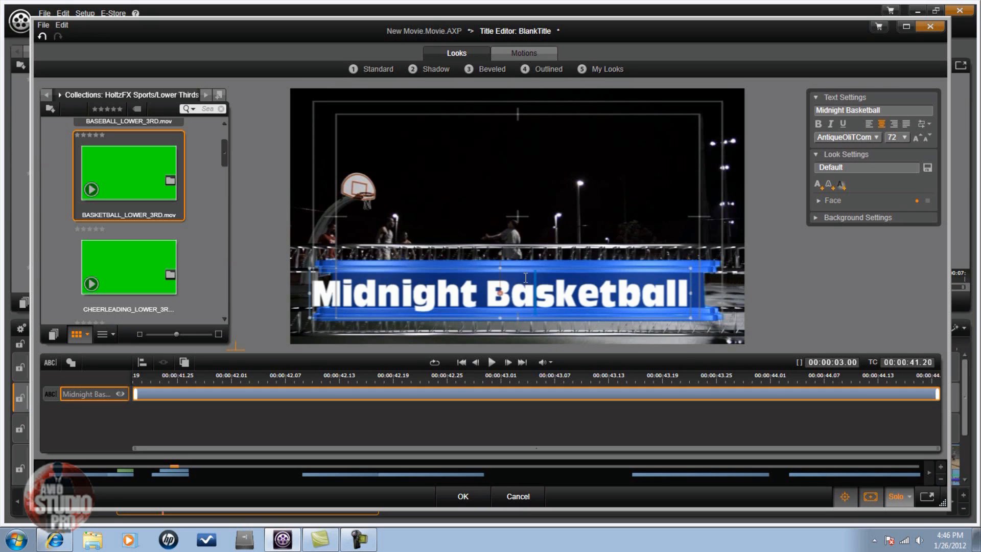
drag(519, 265, 537, 264)
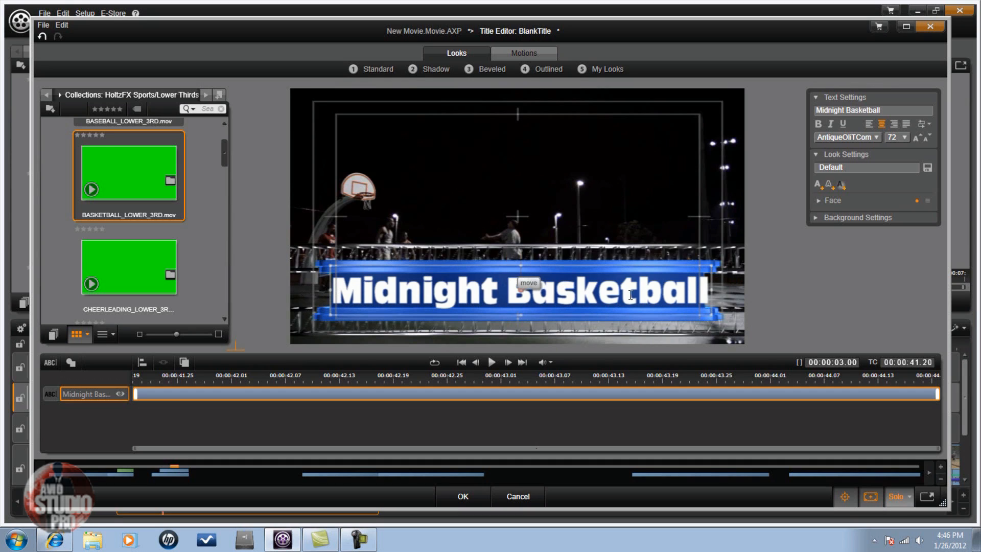
drag(707, 288, 654, 288)
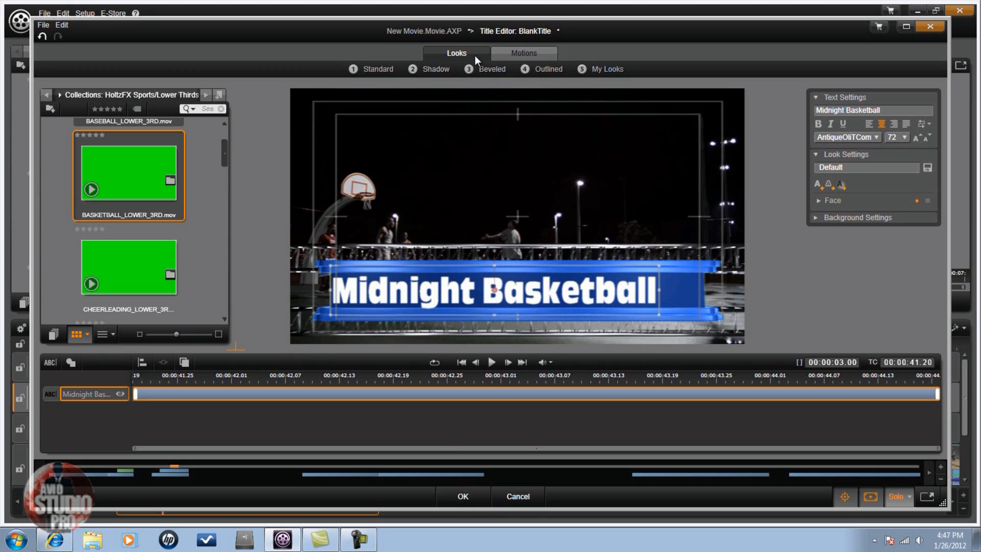
Apply the Enter motion "17 - Page From Right" to the Midnight Basketball title.
click(532, 53)
click(450, 70)
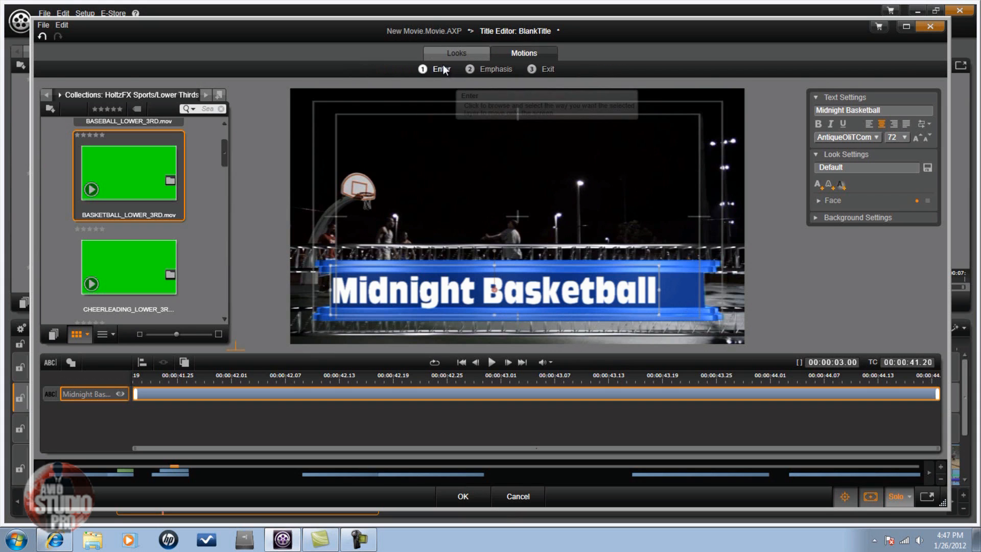
click(935, 103)
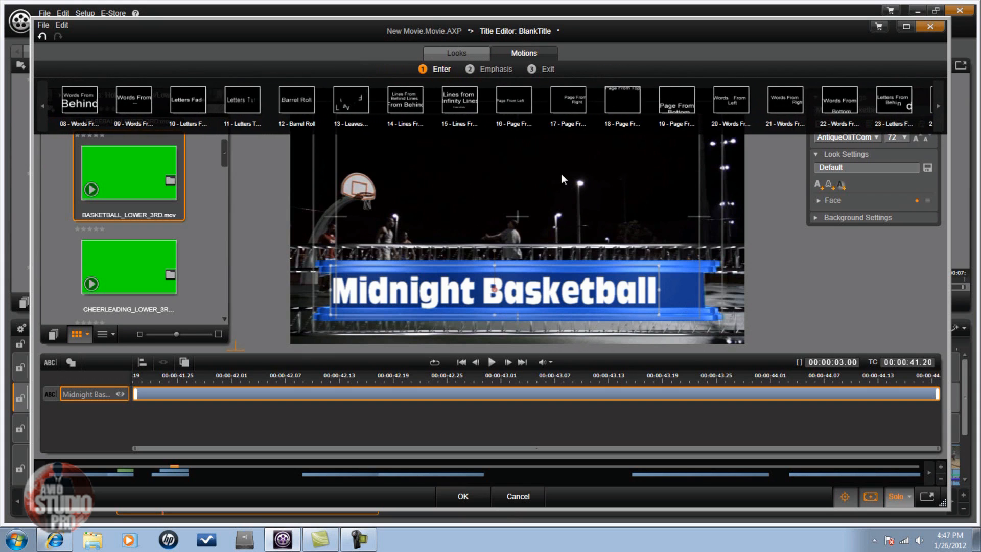
click(554, 100)
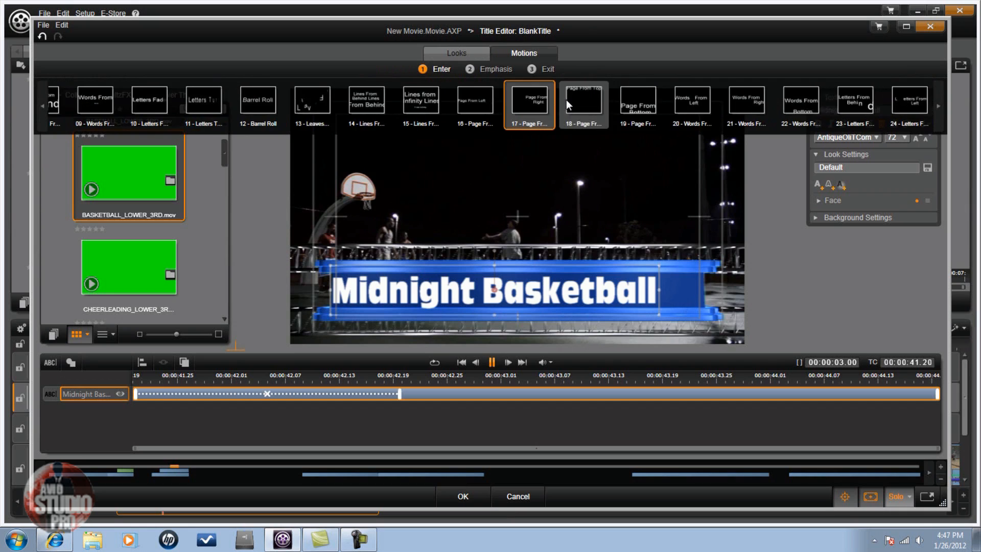
click(488, 287)
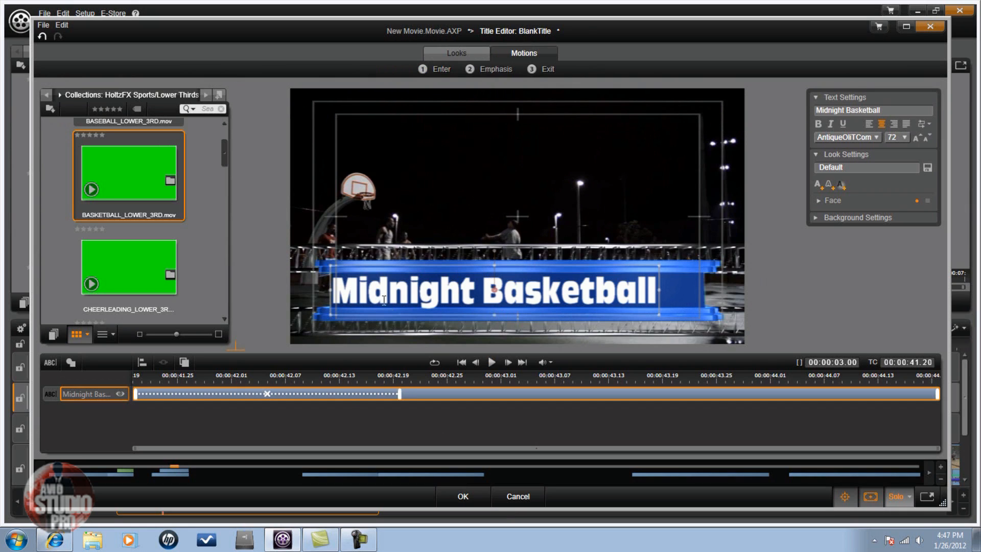
Accept the title and extend its clip on A/V Track (5) to the end of the lower-third clip.
click(463, 496)
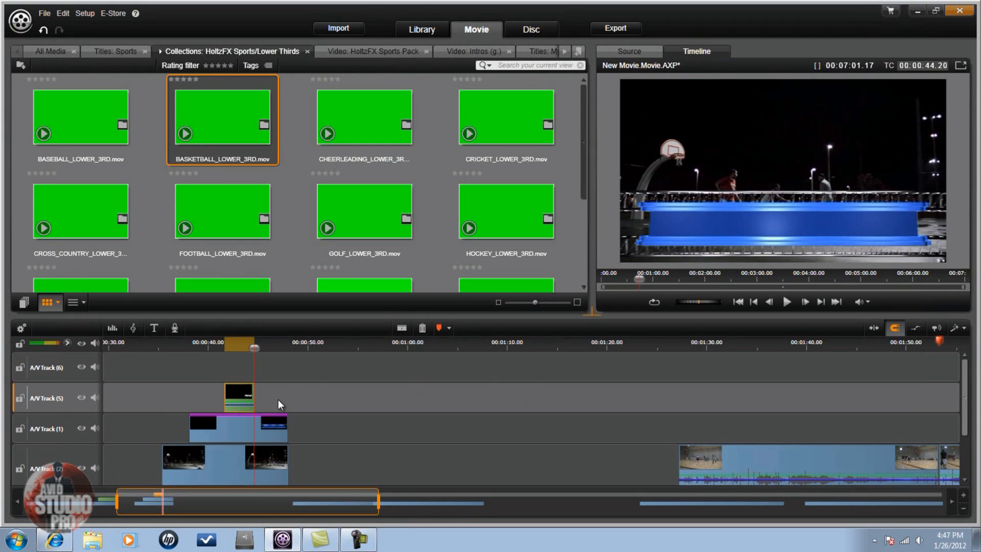
drag(254, 397, 278, 397)
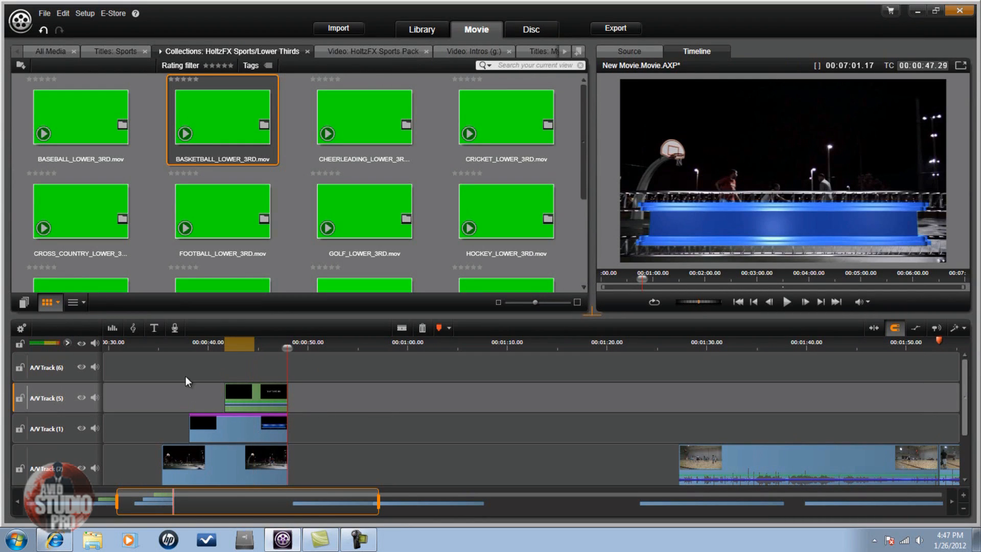
Add BASKETBALL_ROTATION.mov from the HoltzFX Sports Rotations collection to A/V Track (6), aligned with the start of the lower-third clip.
click(159, 51)
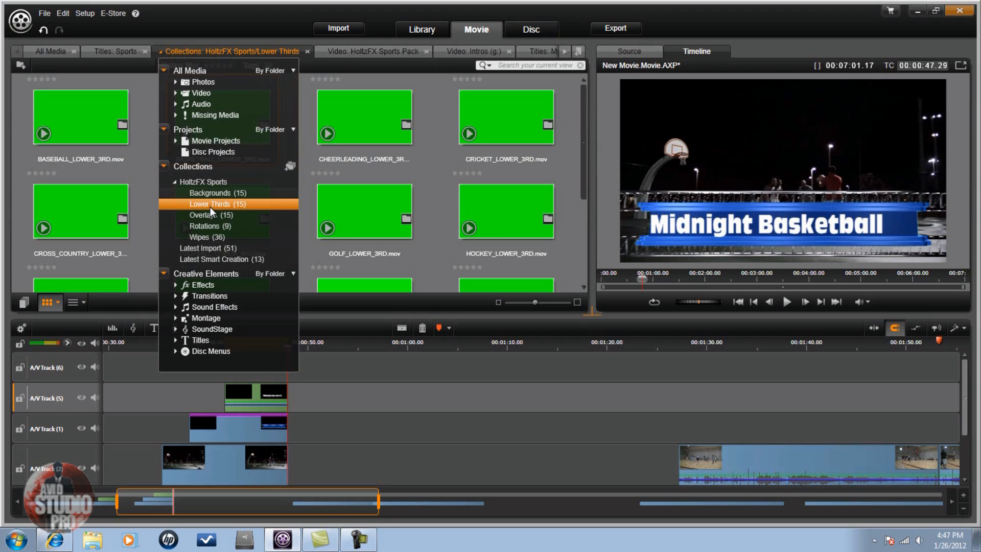
click(208, 225)
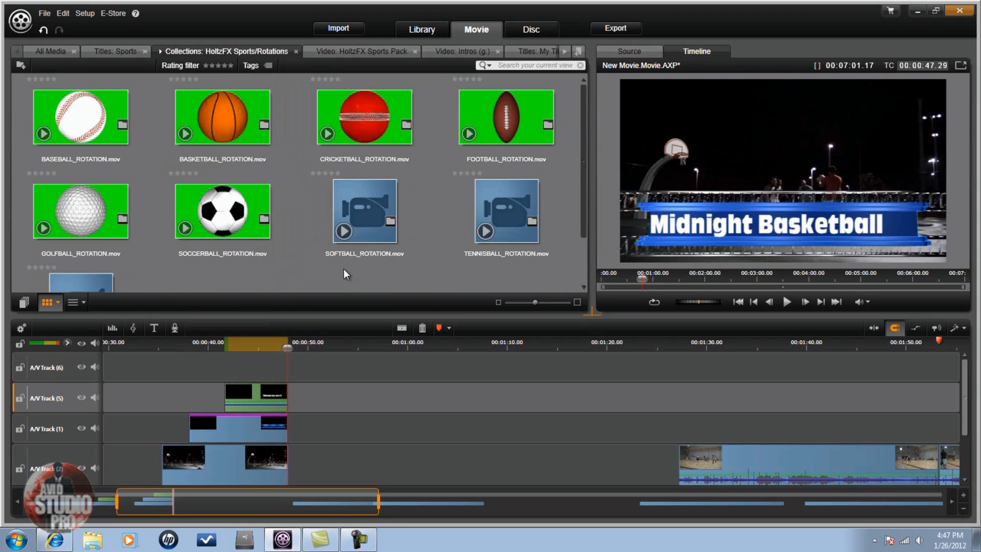
drag(218, 112, 243, 368)
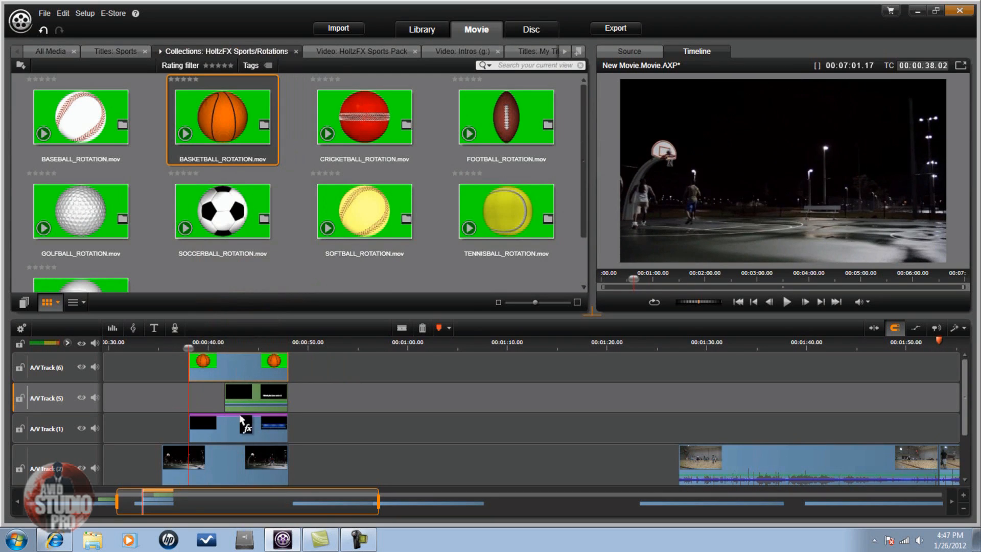
Key out the green background of the basketball clip on A/V Track (6) with StudioChromaKeyer and display it over the tracks below.
right_click(232, 363)
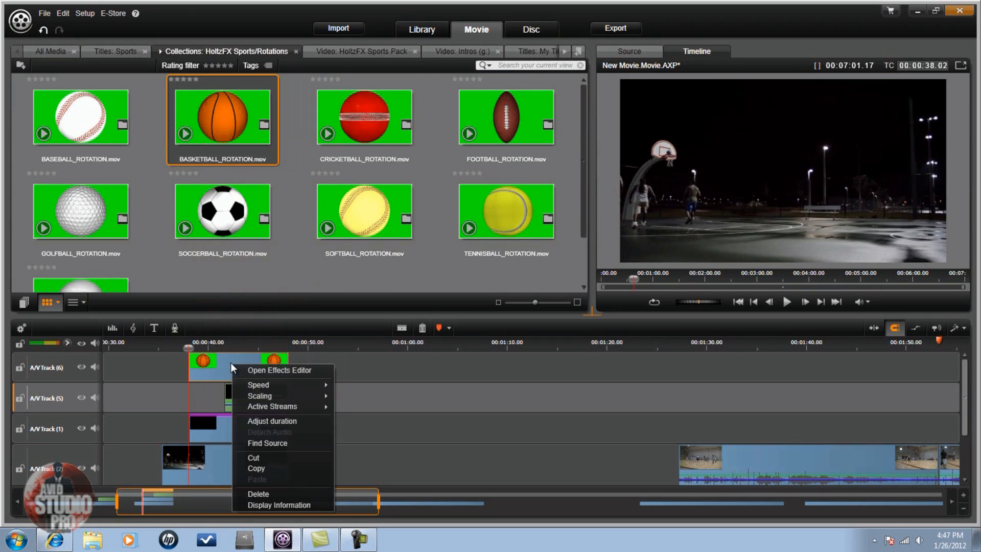
click(287, 370)
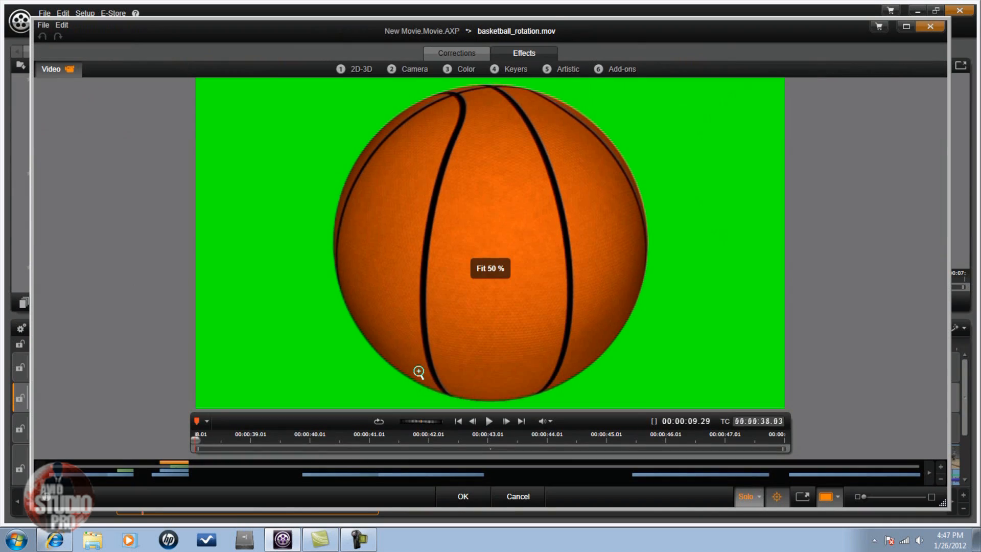
click(519, 68)
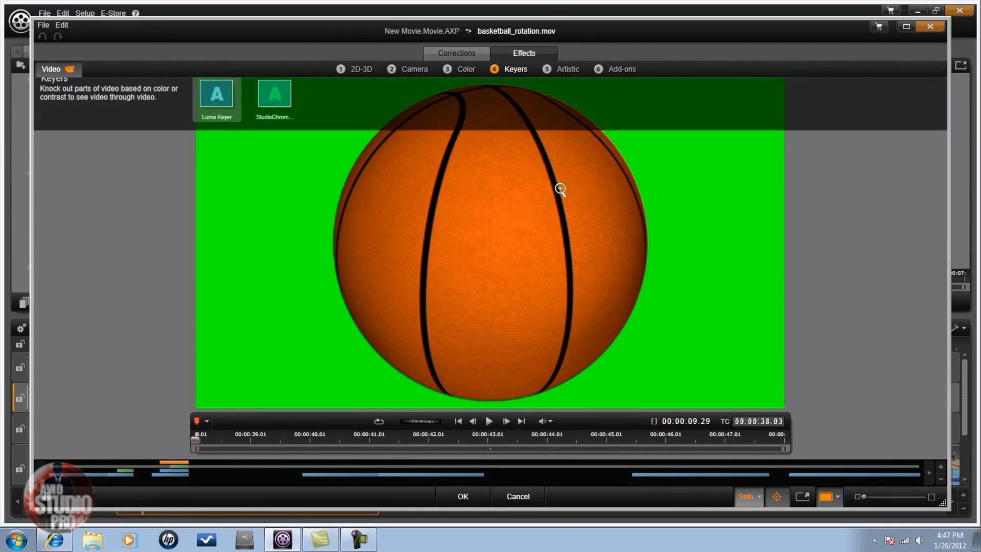
click(288, 114)
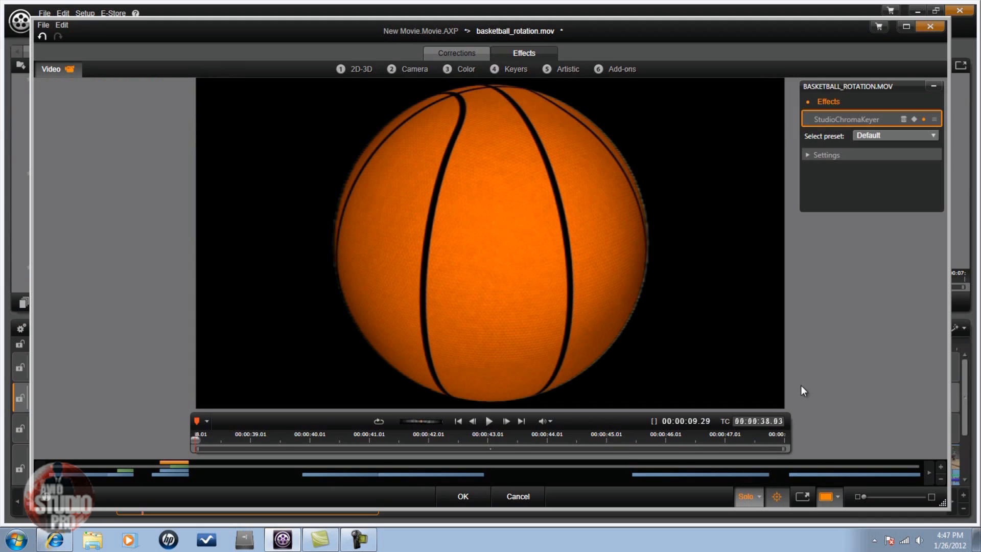
click(759, 496)
click(781, 513)
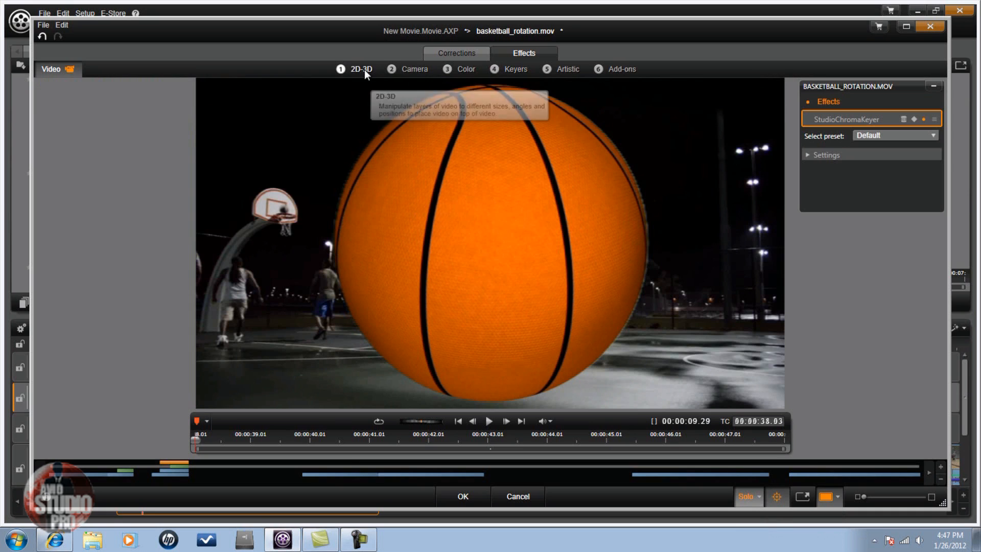
Add the 2D Editor Advanced effect to the basketball clip and set its preset to No Preset.
mouse_move(364, 70)
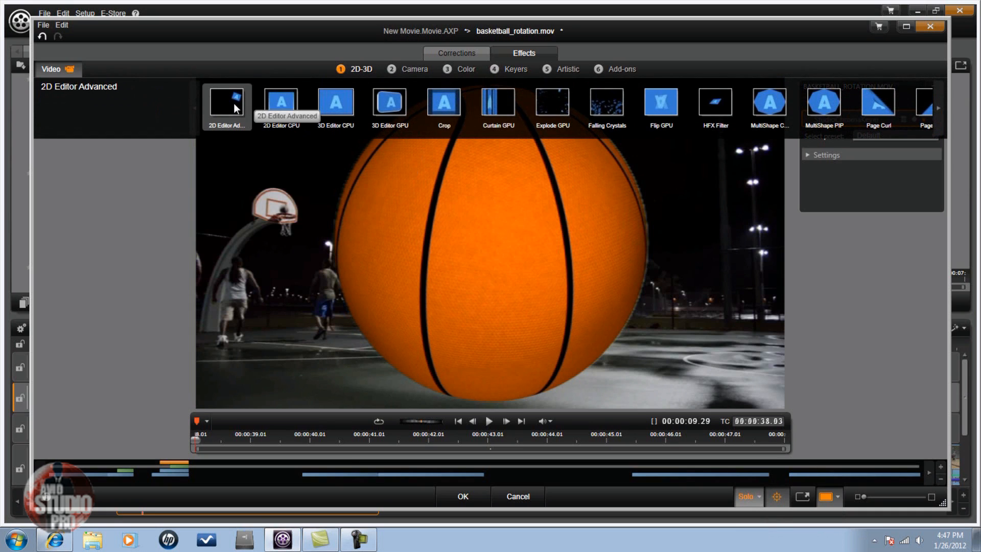
click(237, 104)
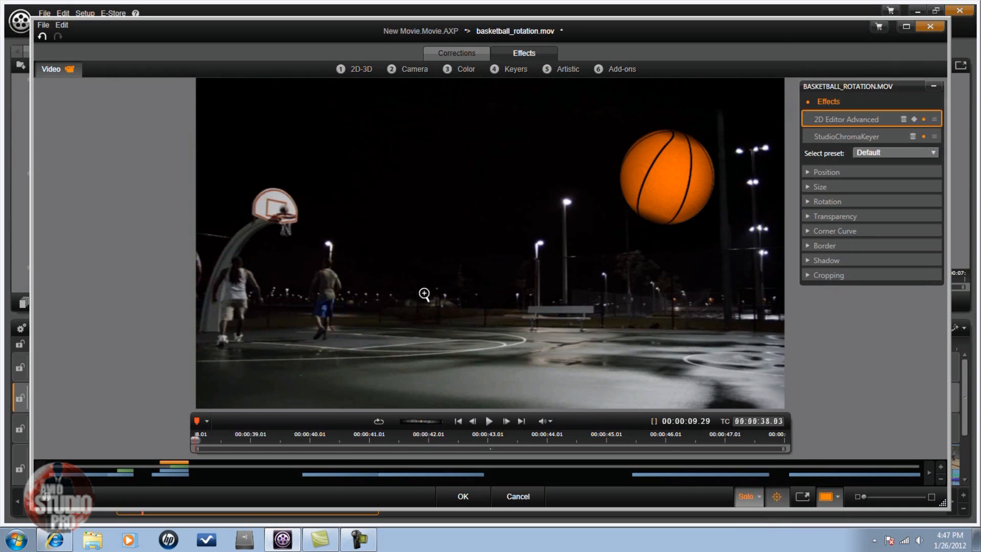
click(932, 153)
click(900, 169)
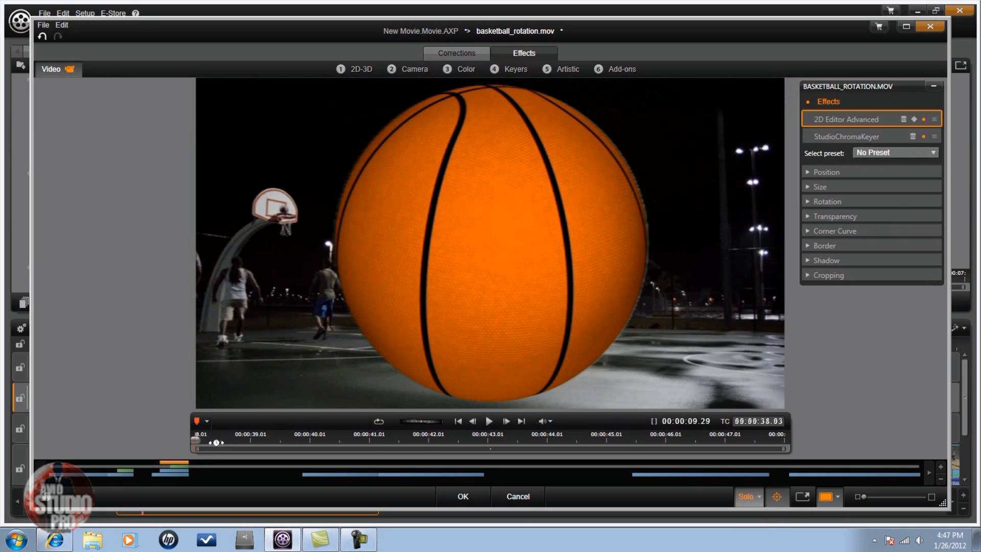
At 00:00:43.19, shrink the ball to a size of about 32.4 and position it at about 30.6 horizontal and -25.5 vertical.
drag(194, 443, 524, 477)
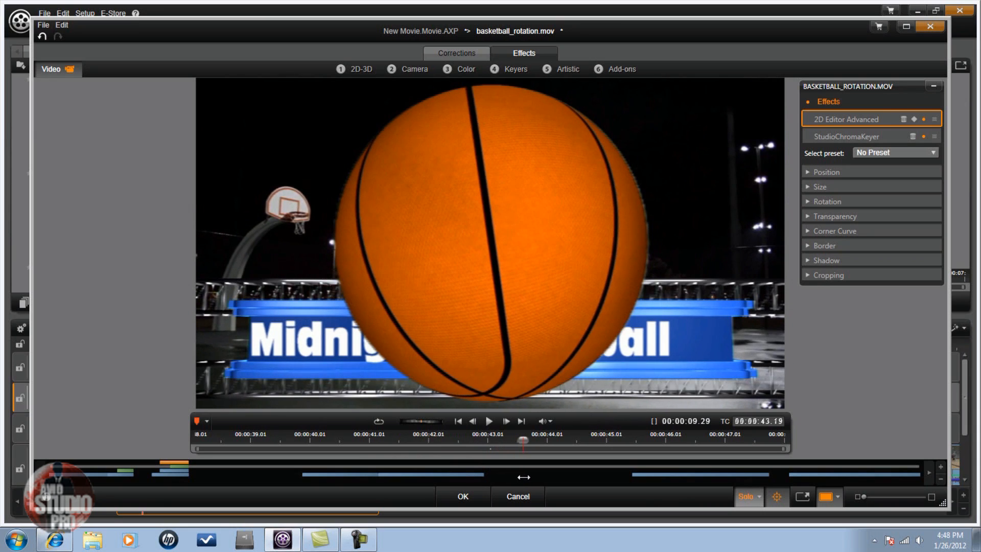
click(810, 172)
click(808, 213)
drag(899, 226, 896, 197)
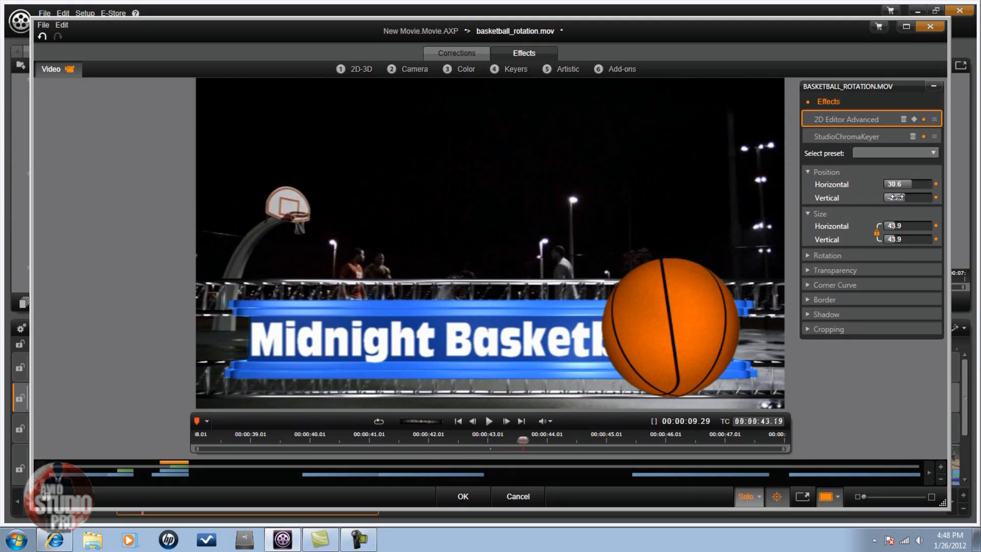
drag(897, 197, 888, 225)
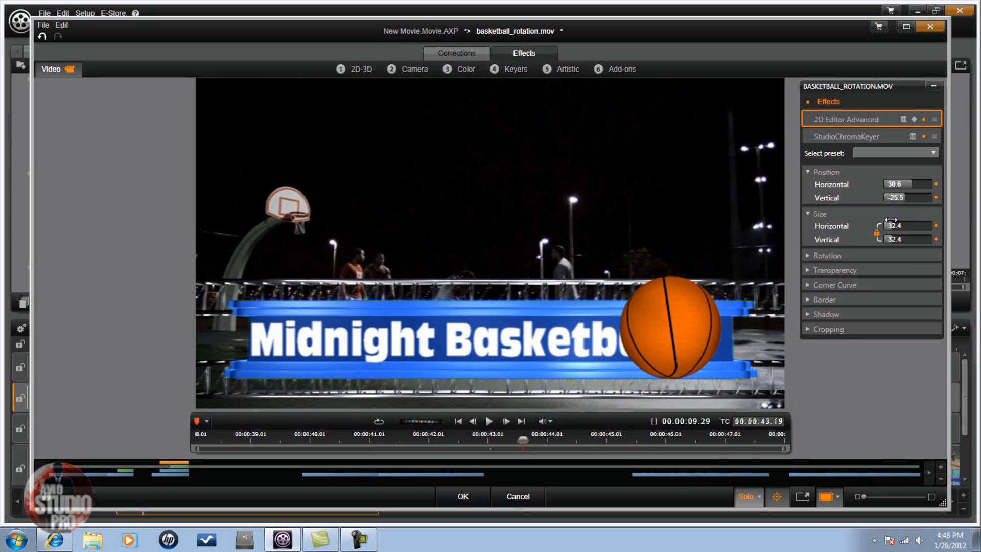
Refine the ball's placement at the banner's end to horizontal position 40, vertical position -28 and size 35.
drag(906, 184, 906, 184)
click(906, 185)
text(39)
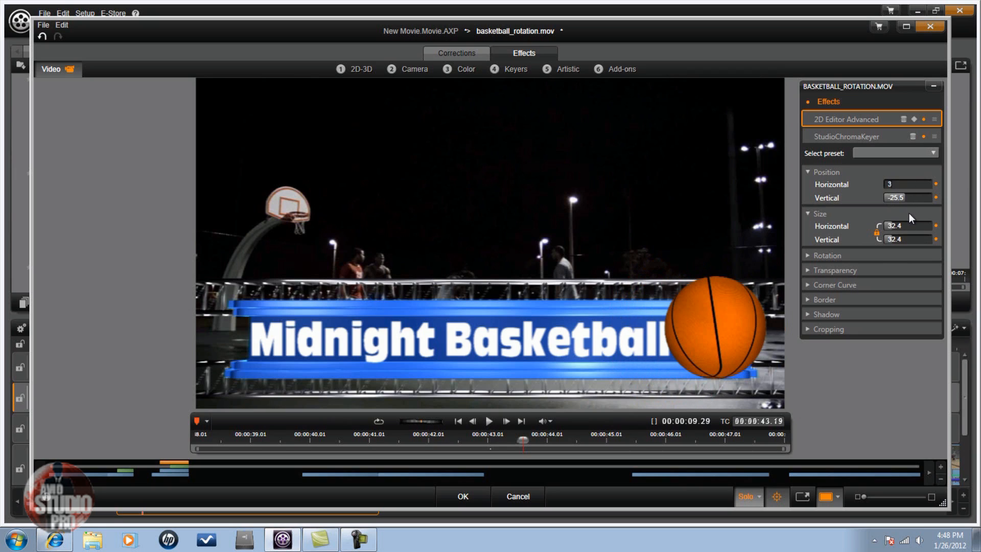
key(Return)
click(891, 184)
key(Return)
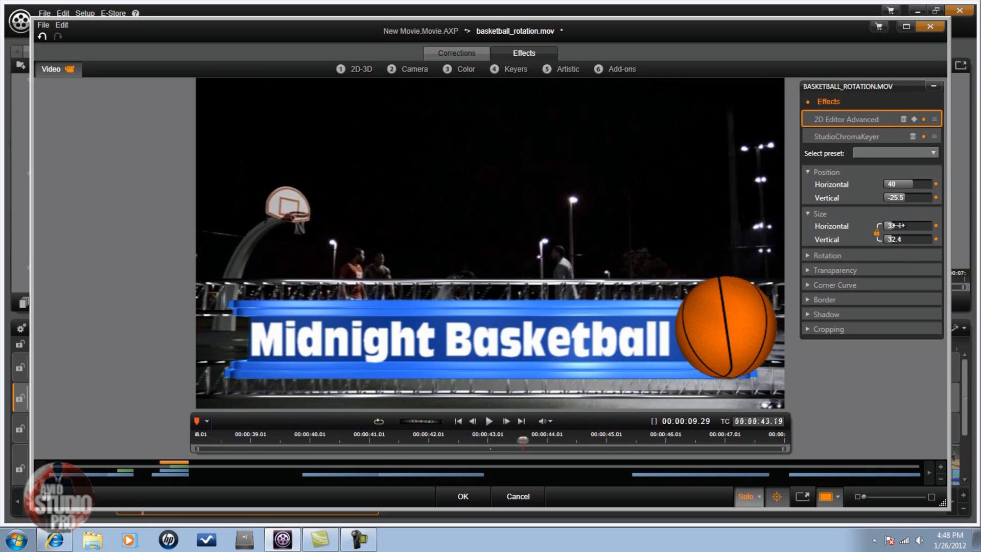
drag(896, 226, 898, 199)
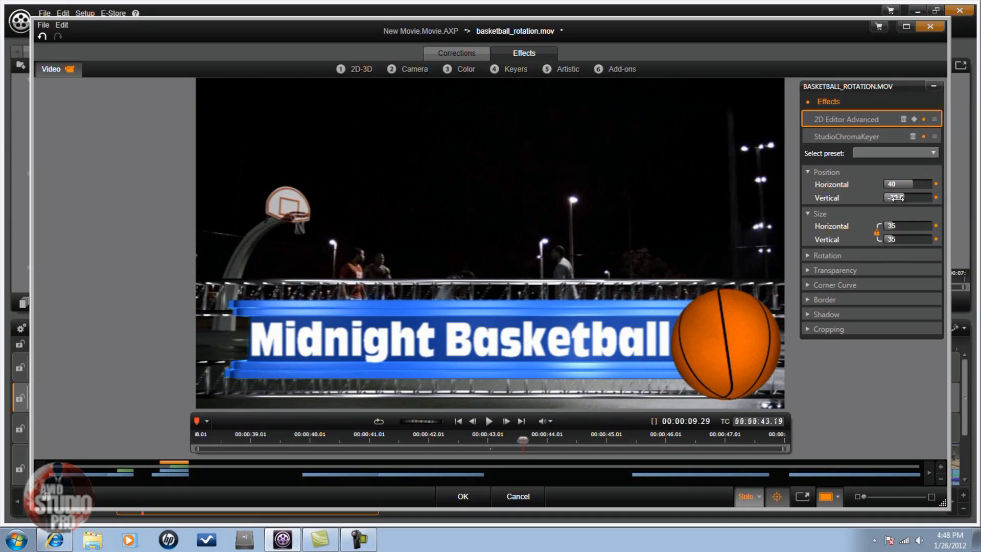
drag(898, 198, 896, 198)
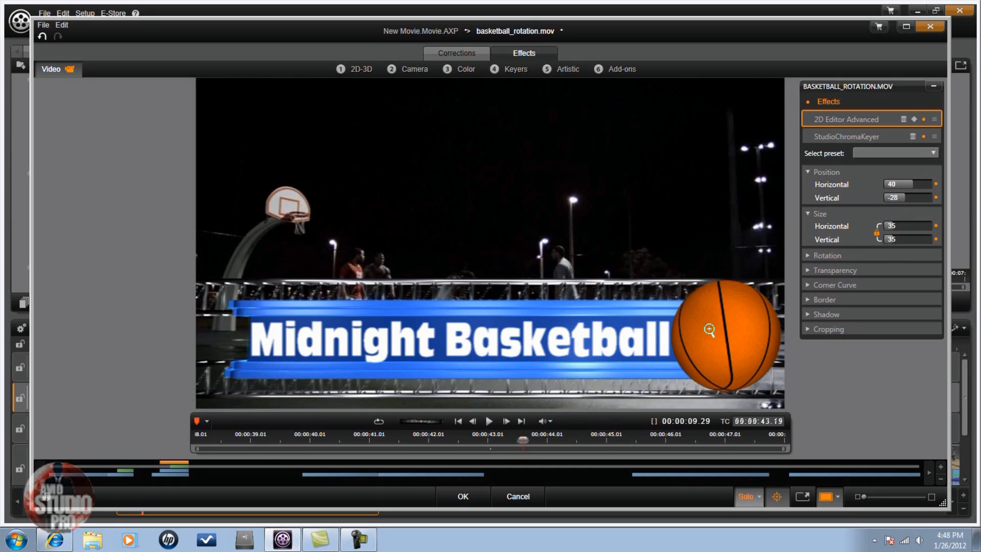
Enable keyframing for 2D Editor Advanced, set the start keyframe to size 100 with the ball moved vertically out of frame, and accept the effects.
click(914, 119)
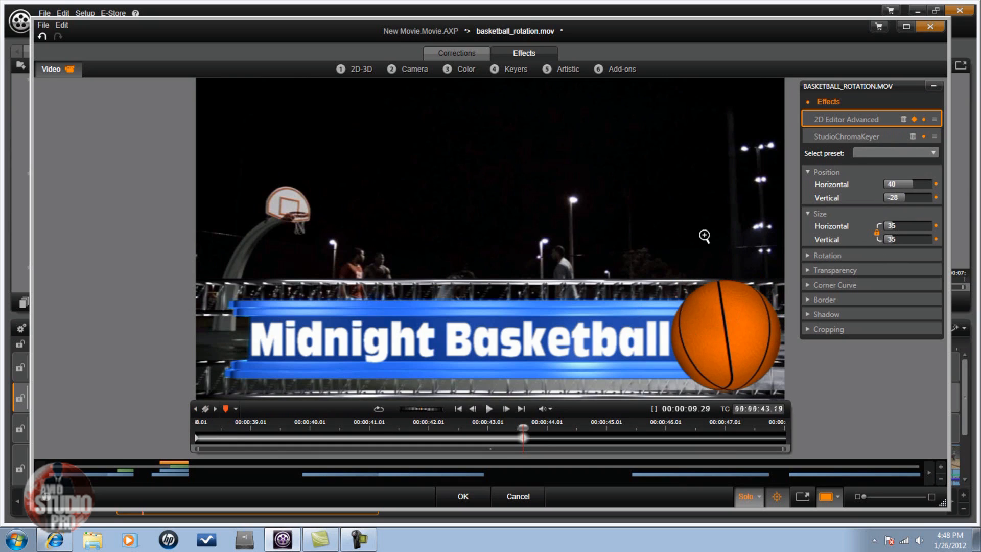
click(195, 408)
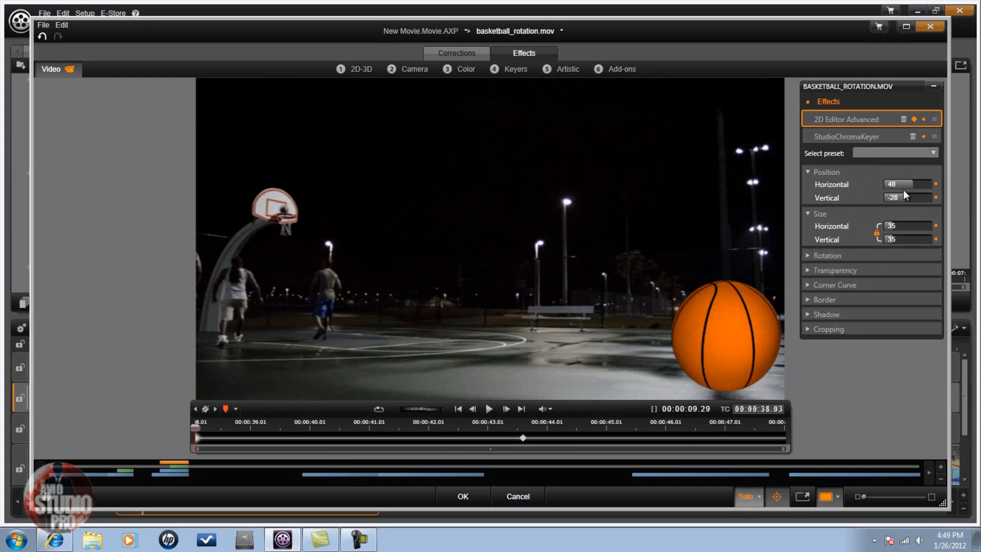
click(895, 218)
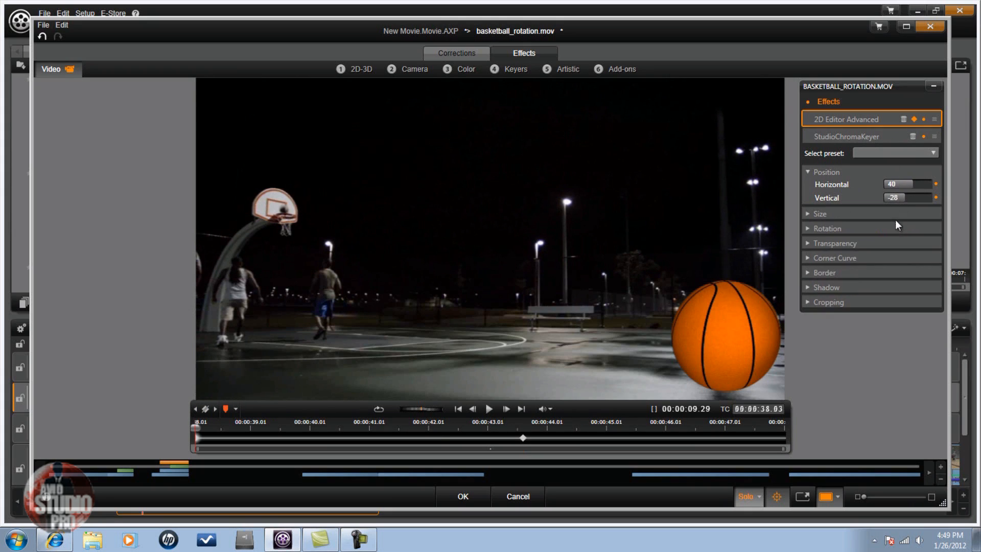
click(813, 215)
click(893, 225)
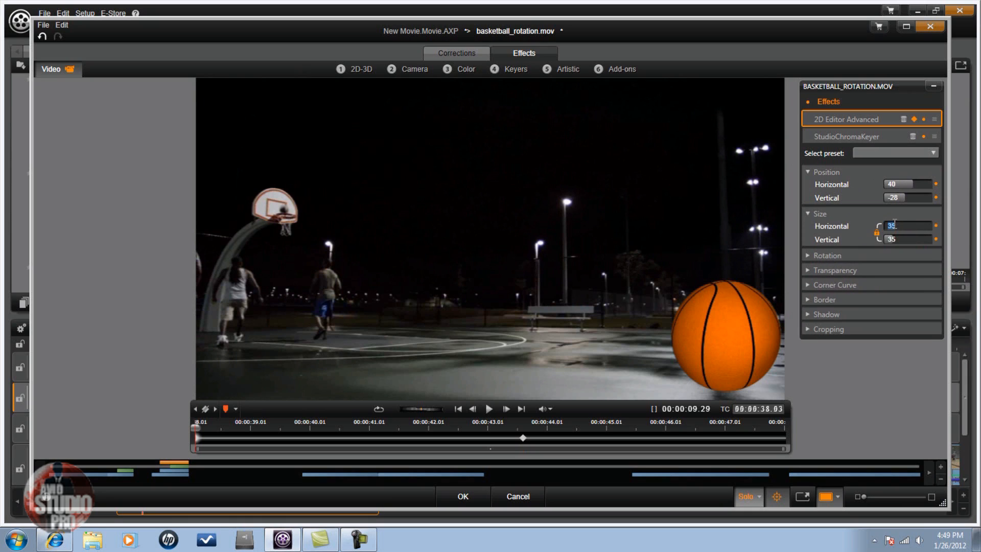
key(Return)
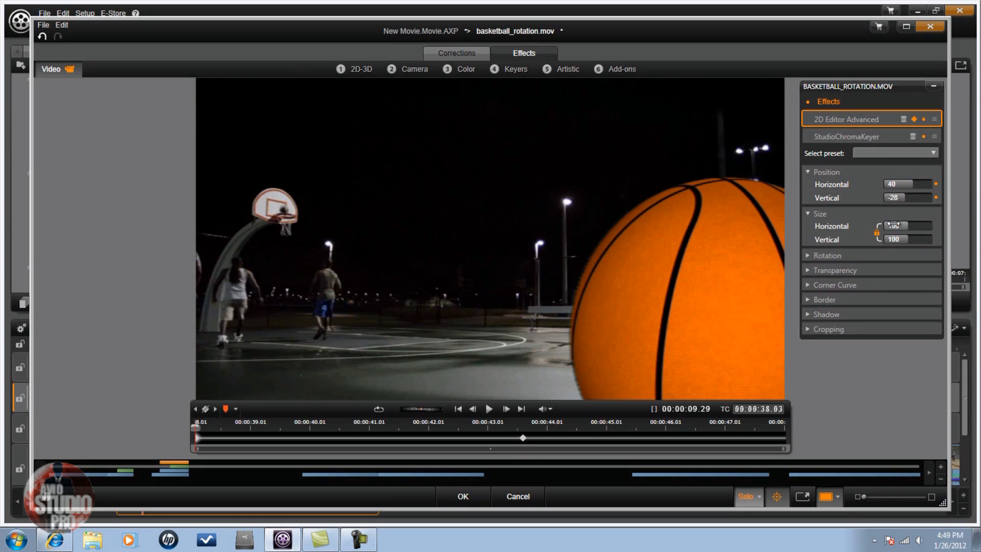
drag(896, 197, 920, 198)
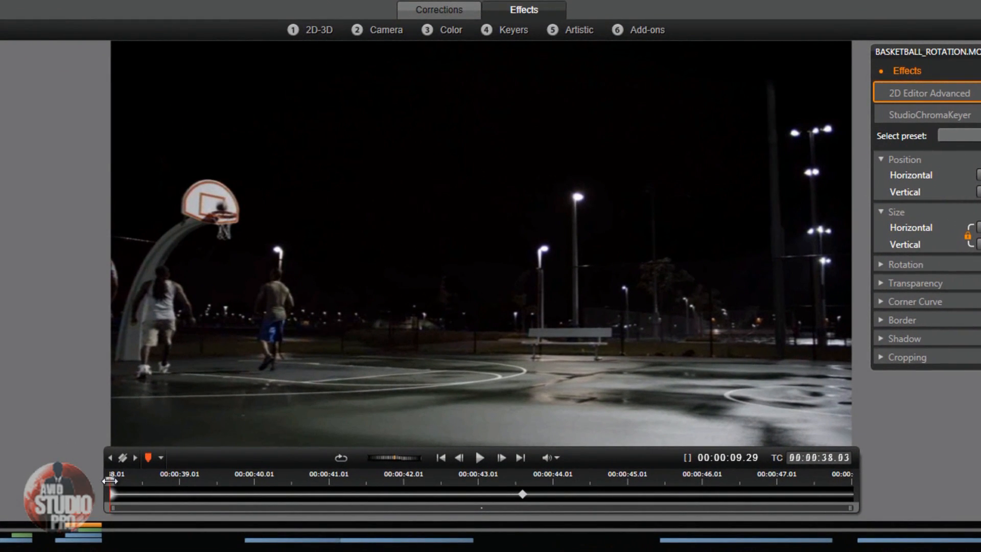
drag(110, 481, 573, 511)
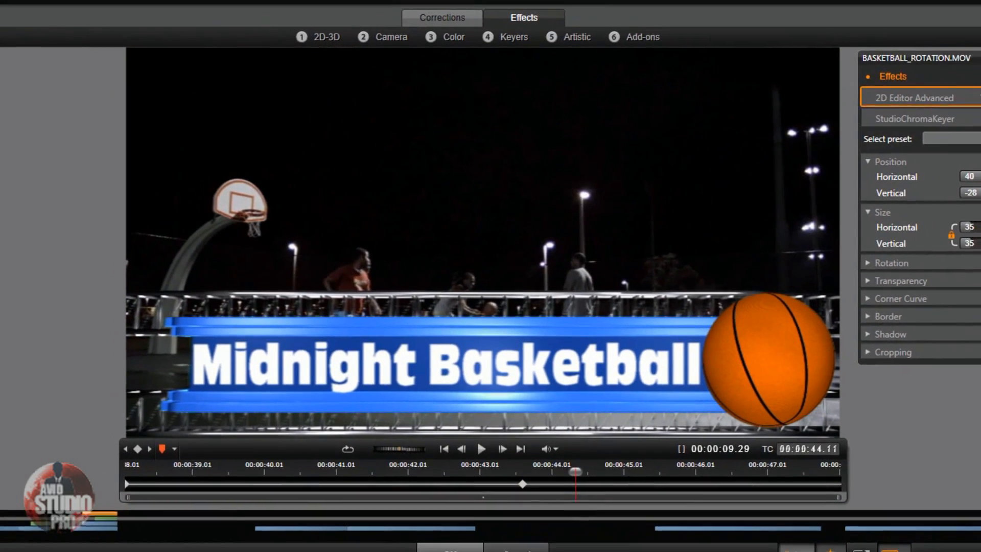
click(480, 505)
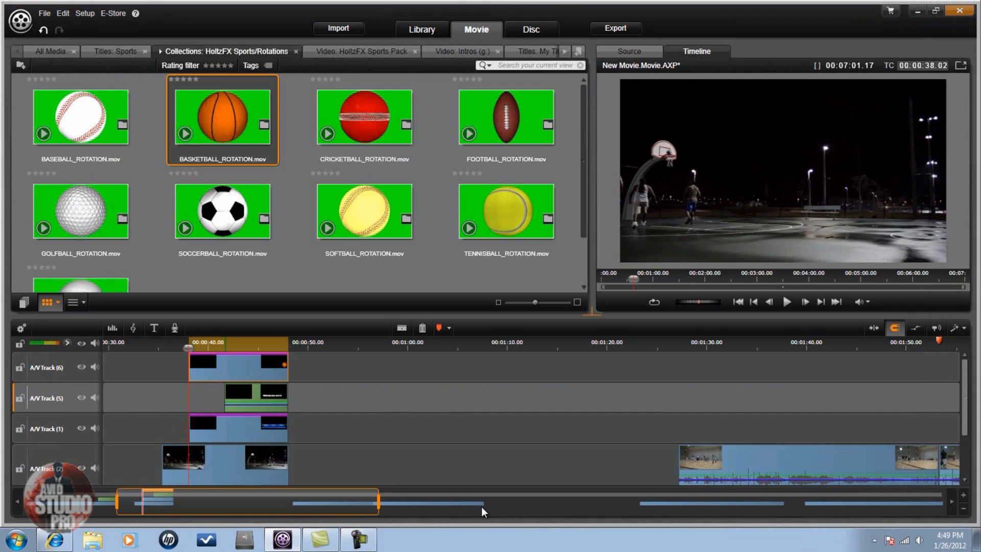
Add BASKETBALL_ROTATION.mov to A/V Track (1) at about 00:01:48.17, spanning the cut between the two gym game clips.
drag(323, 505, 466, 524)
click(406, 459)
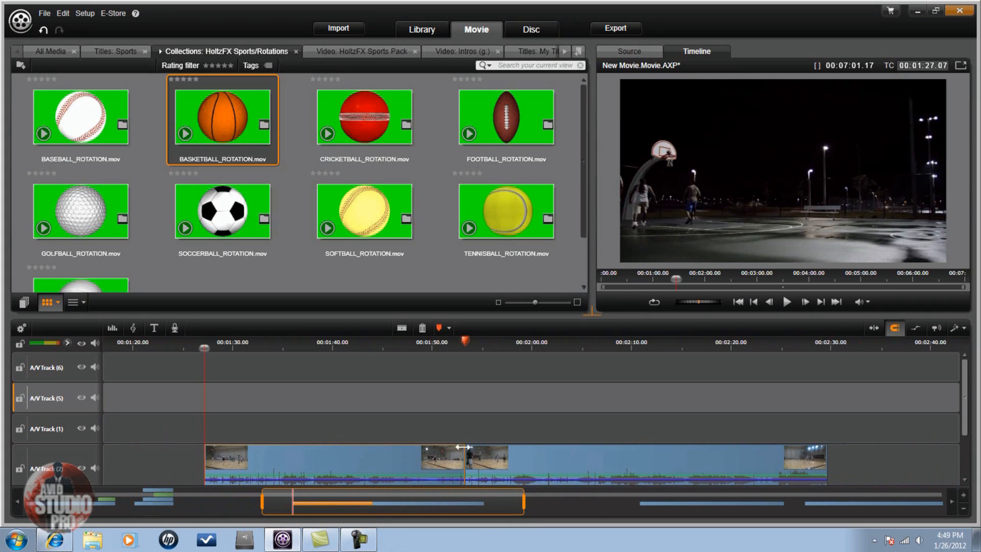
click(328, 400)
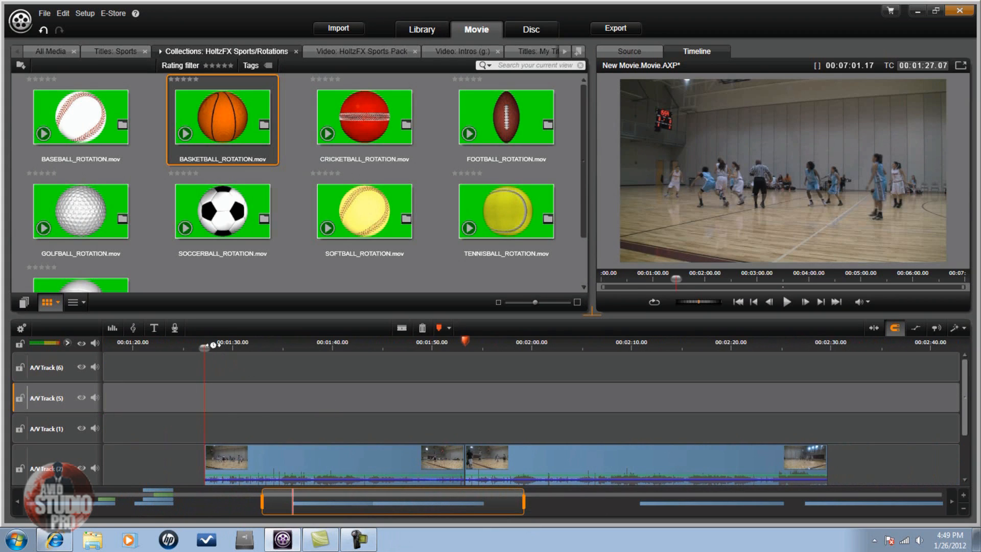
drag(209, 346, 397, 403)
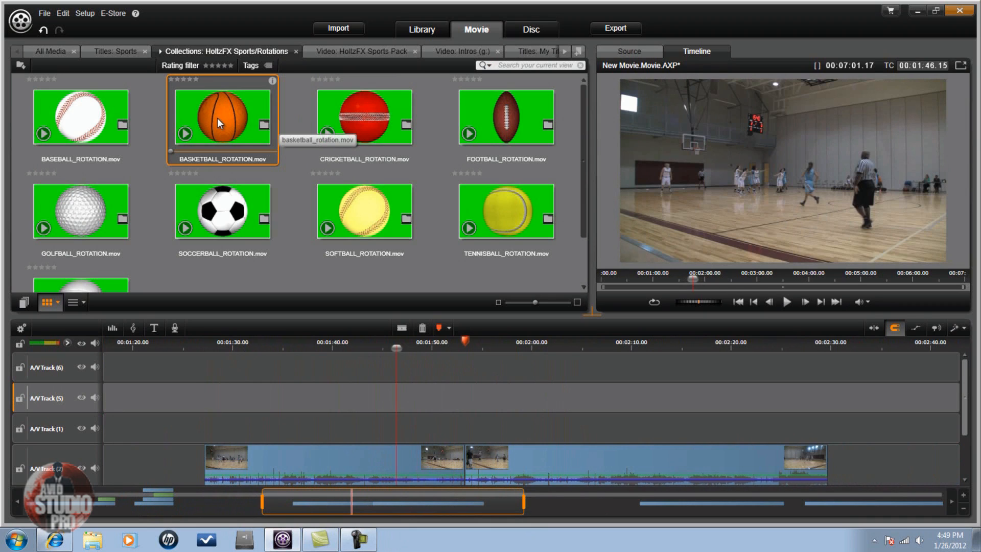
drag(216, 113, 468, 425)
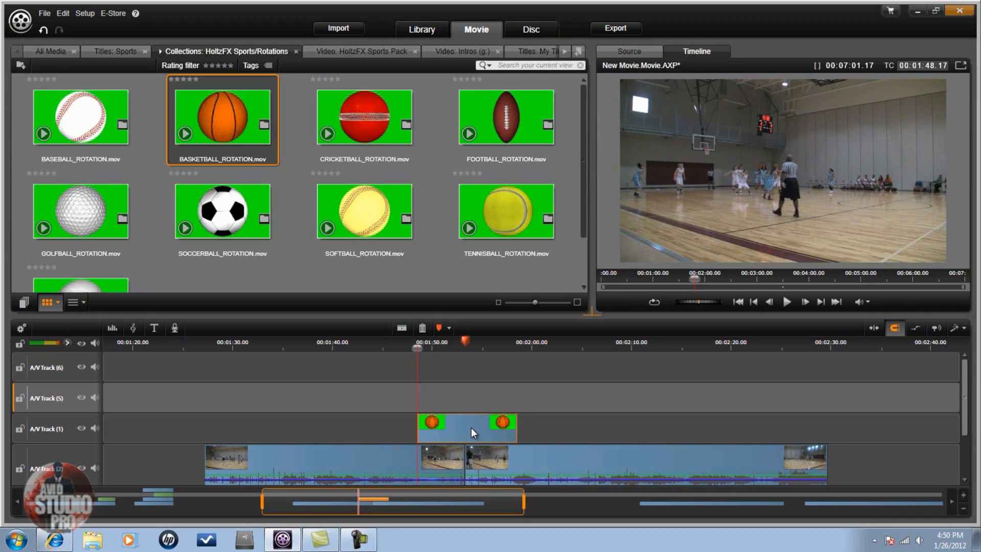
Key out the green background of the new basketball clip above the gym footage with StudioChromaKeyer.
right_click(471, 424)
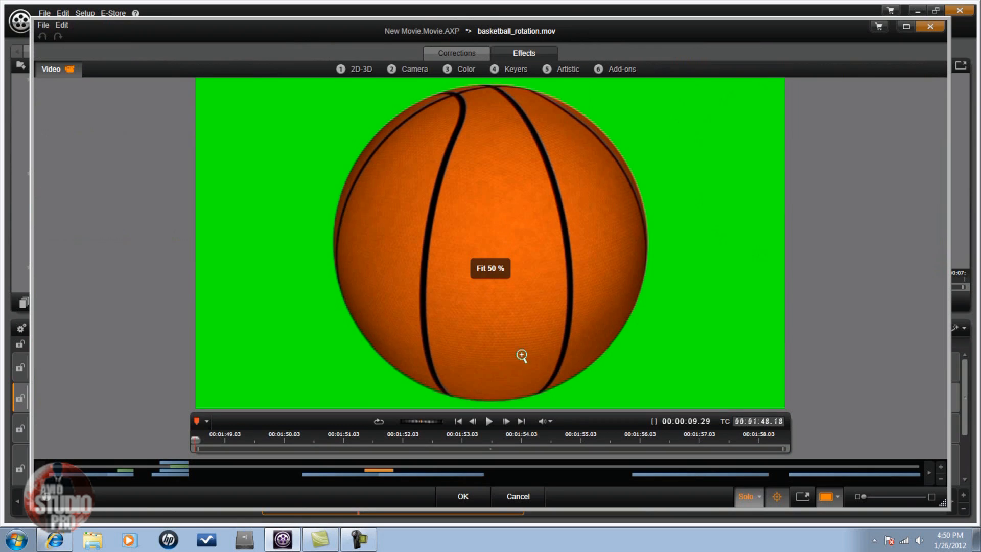
click(514, 69)
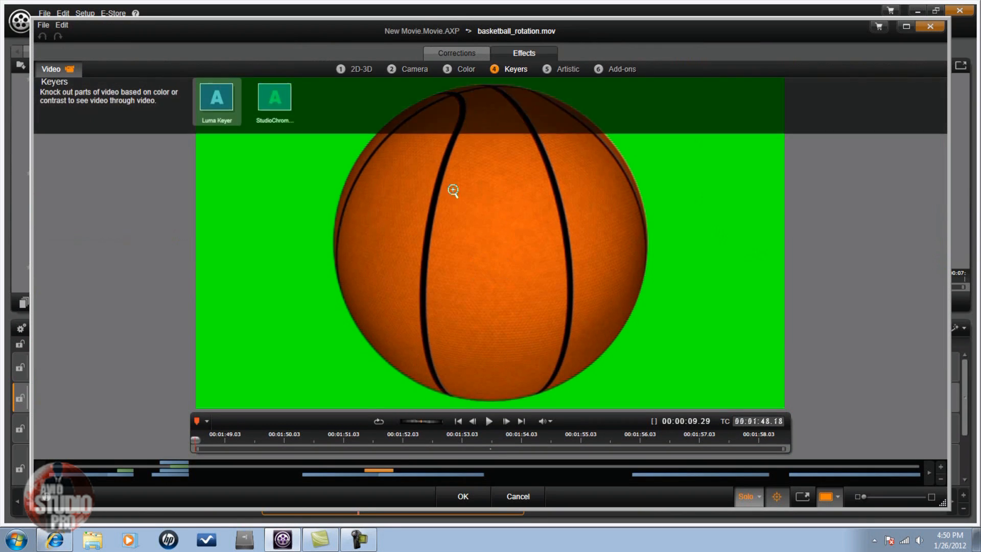
drag(273, 105, 648, 357)
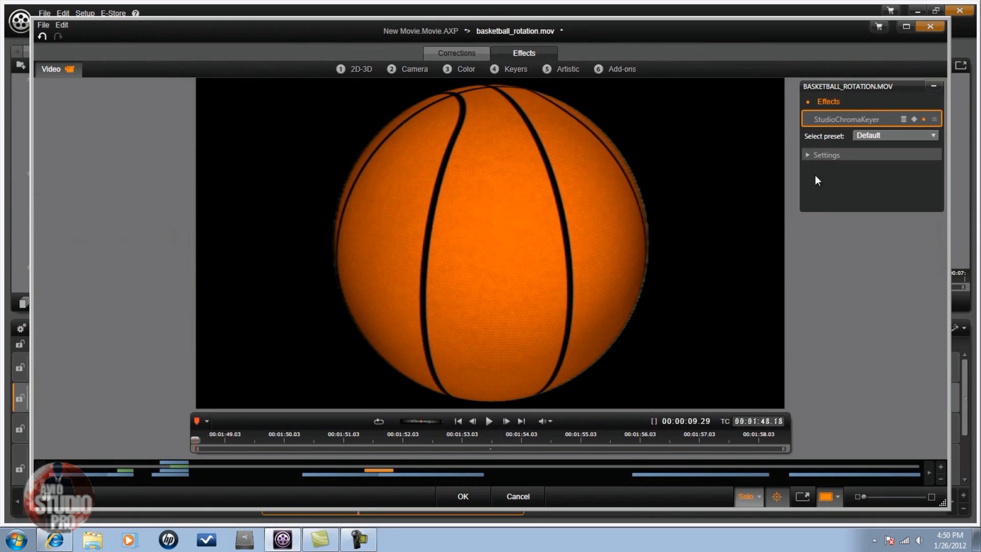
Add 2D Editor Advanced with No Preset to this basketball clip and display it over the gym footage.
click(359, 72)
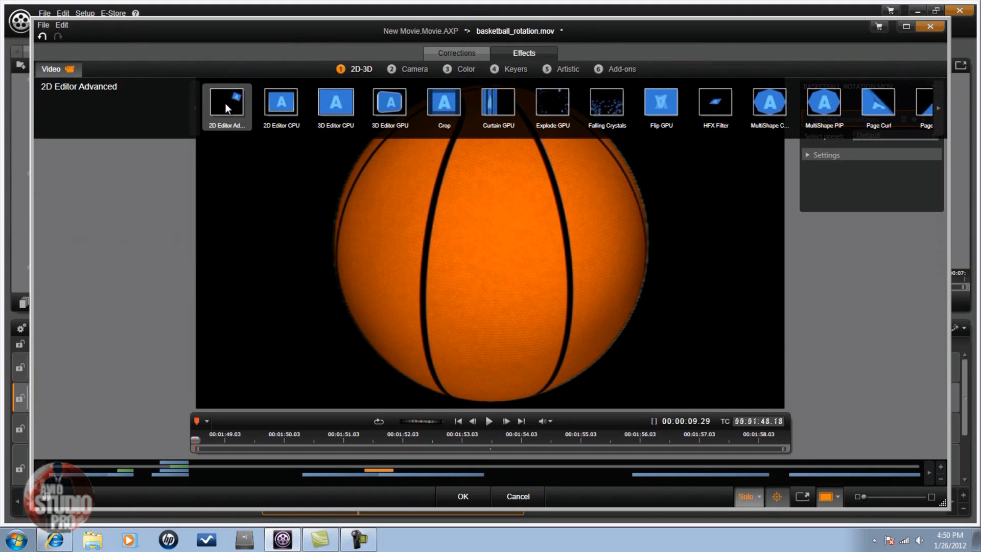
drag(225, 103, 344, 281)
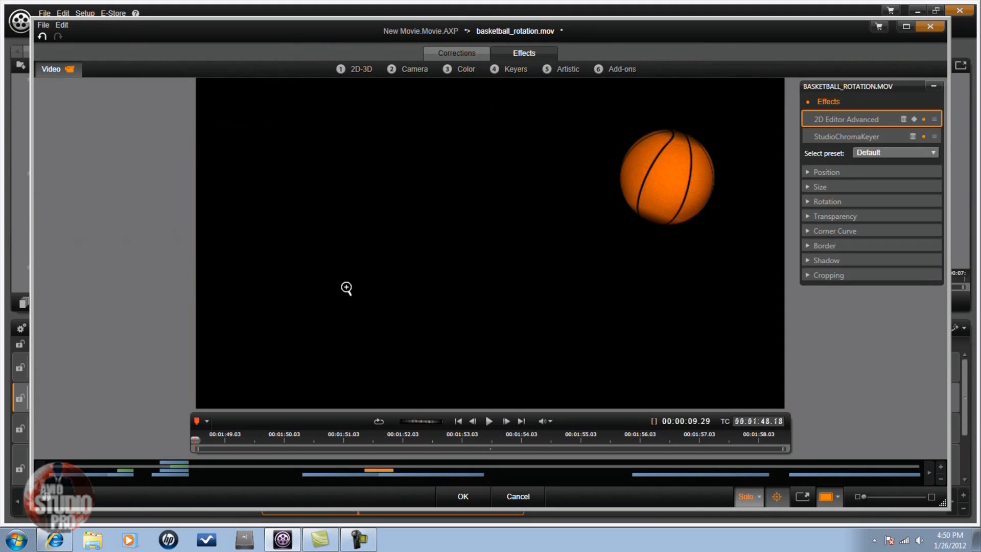
click(934, 152)
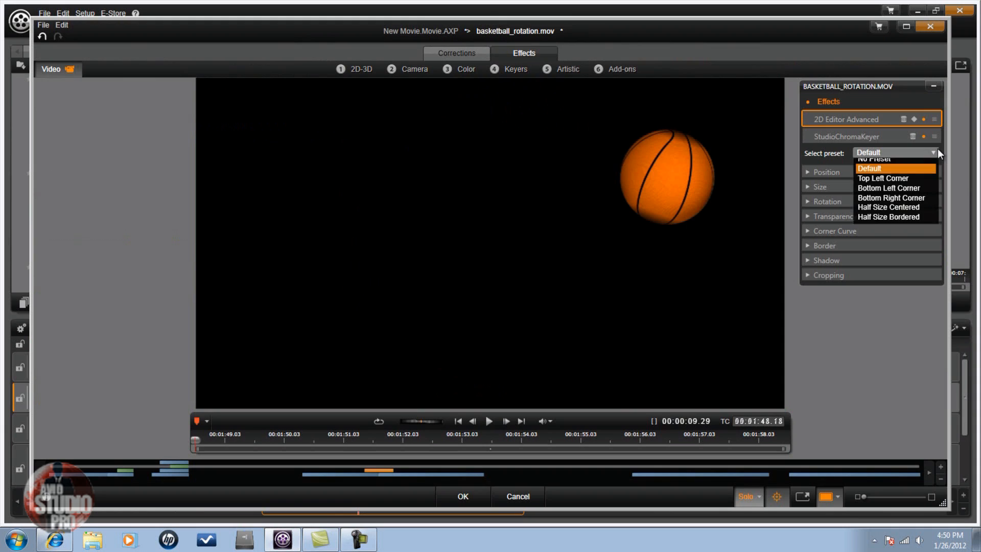
click(899, 167)
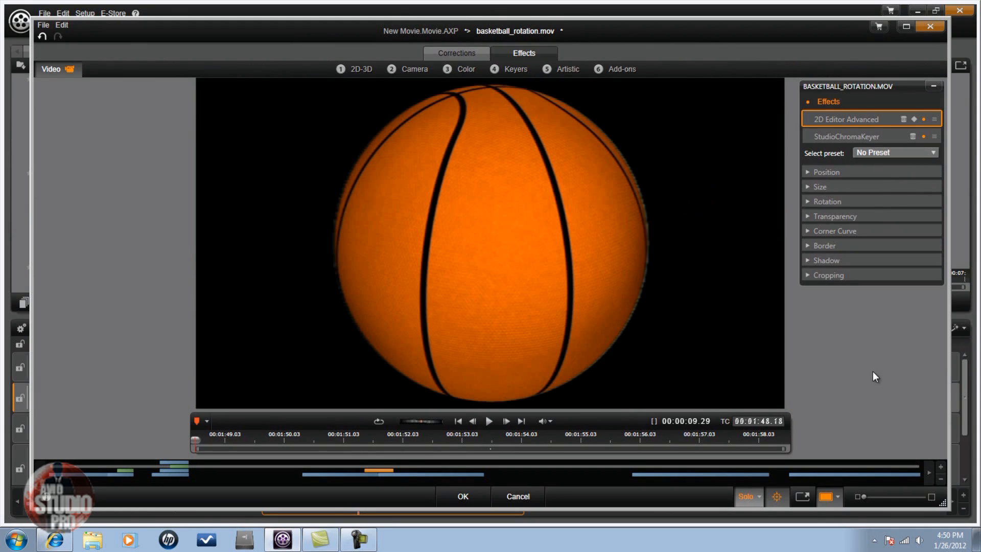
click(760, 496)
click(789, 513)
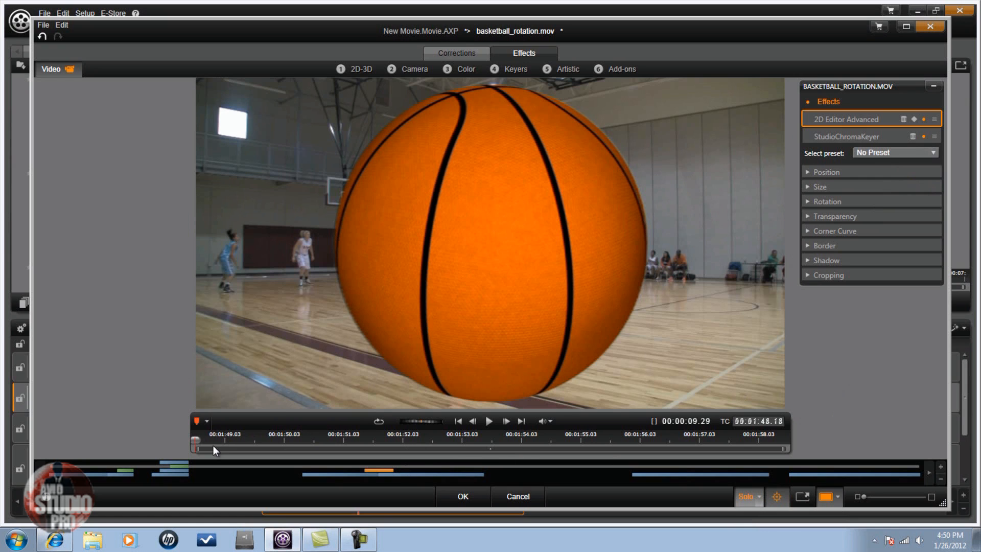
Check the ball near 00:01:53.10 and enlarge it to 200 horizontal and vertical size.
drag(198, 442, 475, 441)
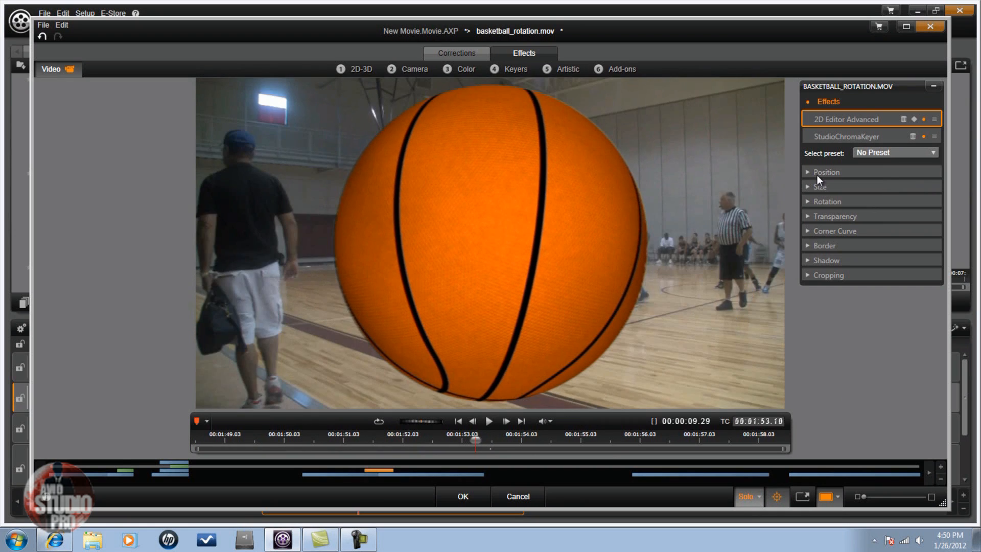
click(807, 185)
drag(901, 199, 954, 226)
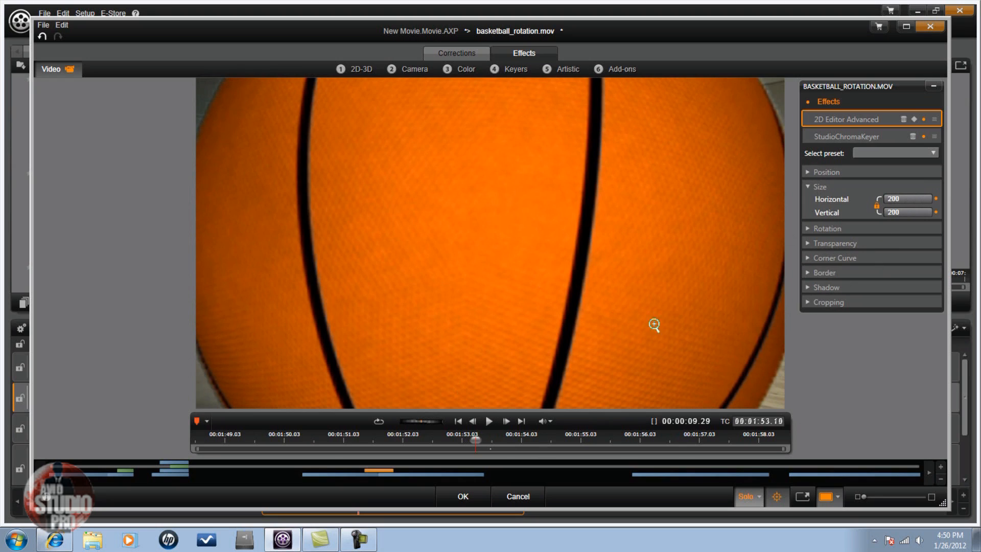
Enable keyframing for 2D Editor Advanced at the clip's start and set the horizontal position to -114.7, moving the ball out of frame.
click(458, 420)
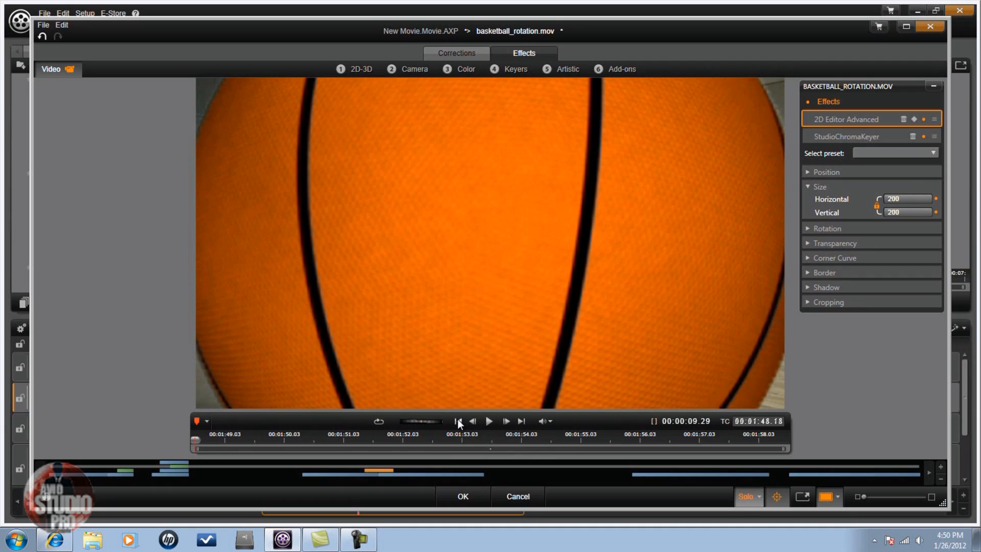
click(914, 119)
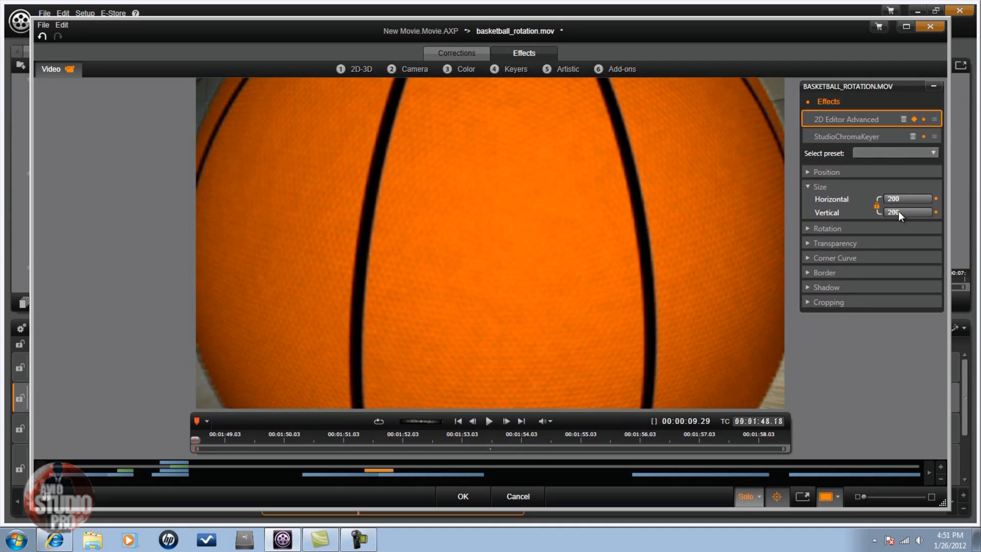
click(810, 171)
drag(901, 183, 878, 177)
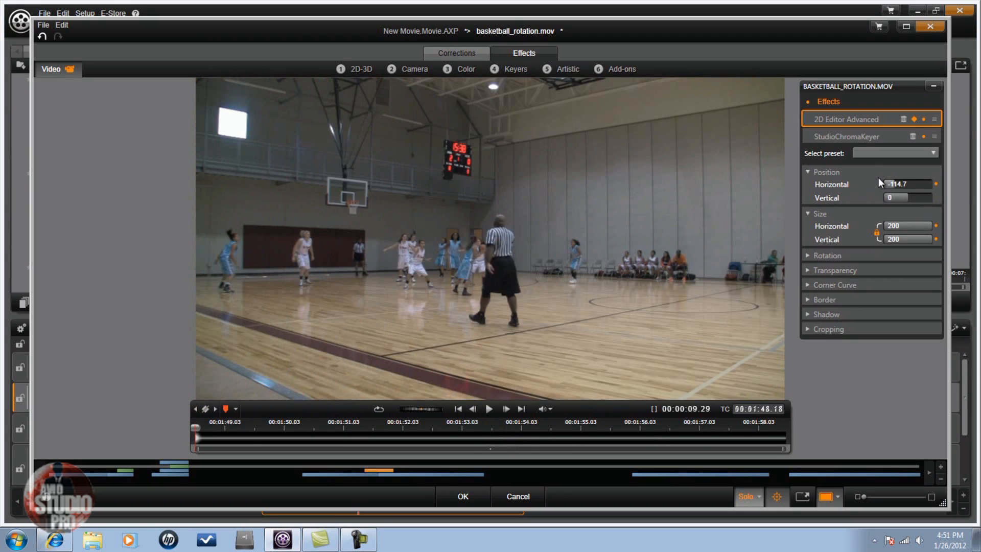
Set the horizontal position to 200 at the clip's end, check the ball's pass across the frame, and accept the effects.
click(521, 410)
drag(892, 183, 972, 192)
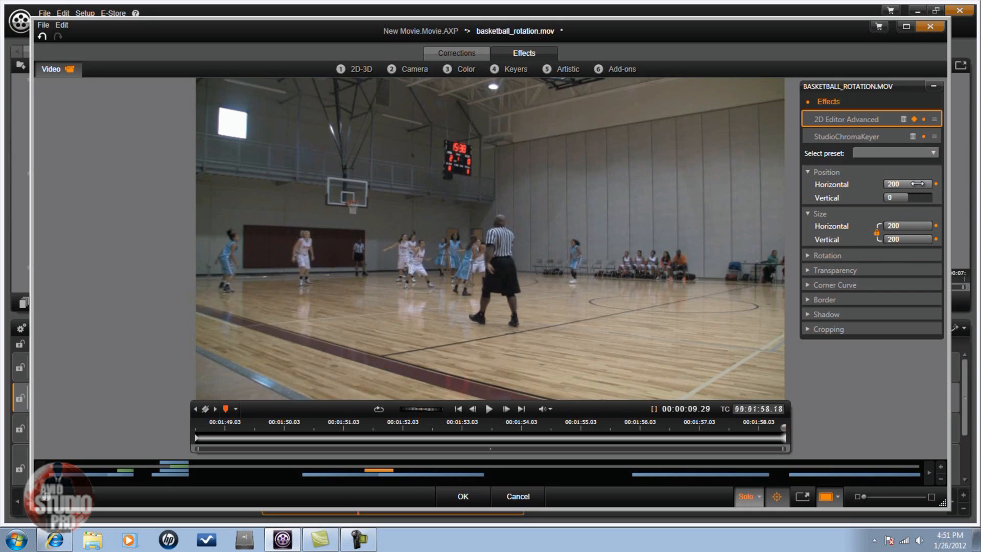
drag(926, 183, 898, 184)
drag(842, 182, 953, 183)
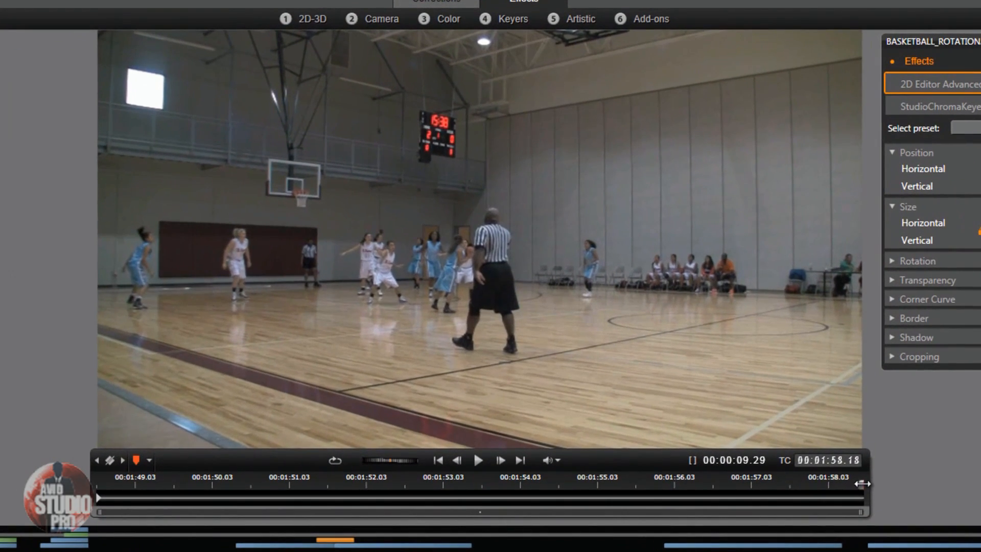
drag(863, 483, 381, 441)
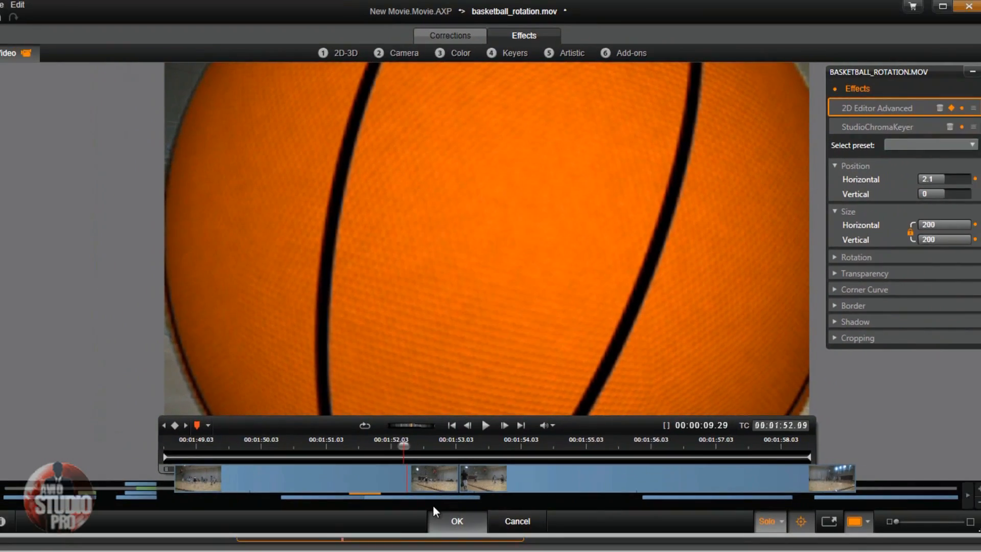
click(444, 517)
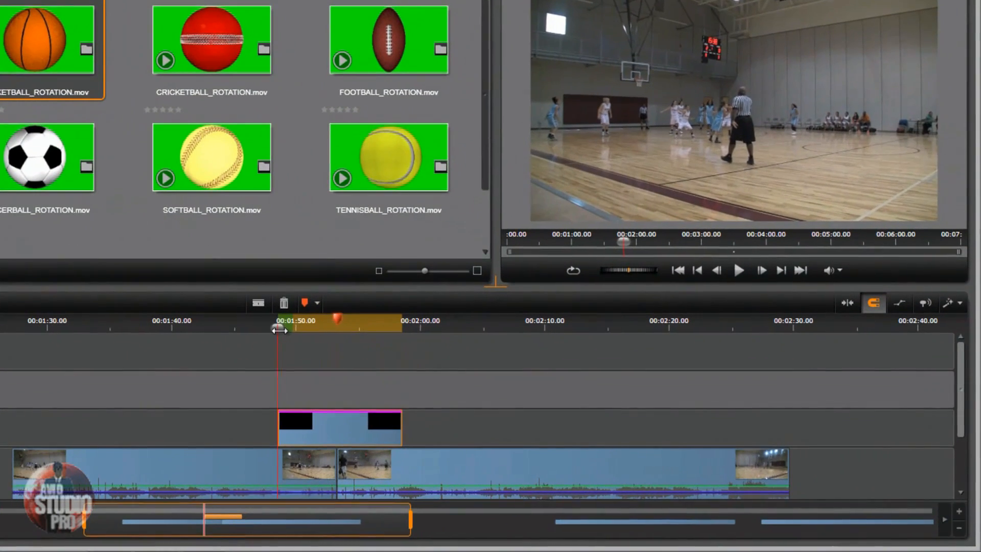
Shift the basketball clip to start at about 00:01:50 and check how the ball covers the cut between the gym clips.
drag(416, 345, 454, 351)
drag(323, 331, 323, 331)
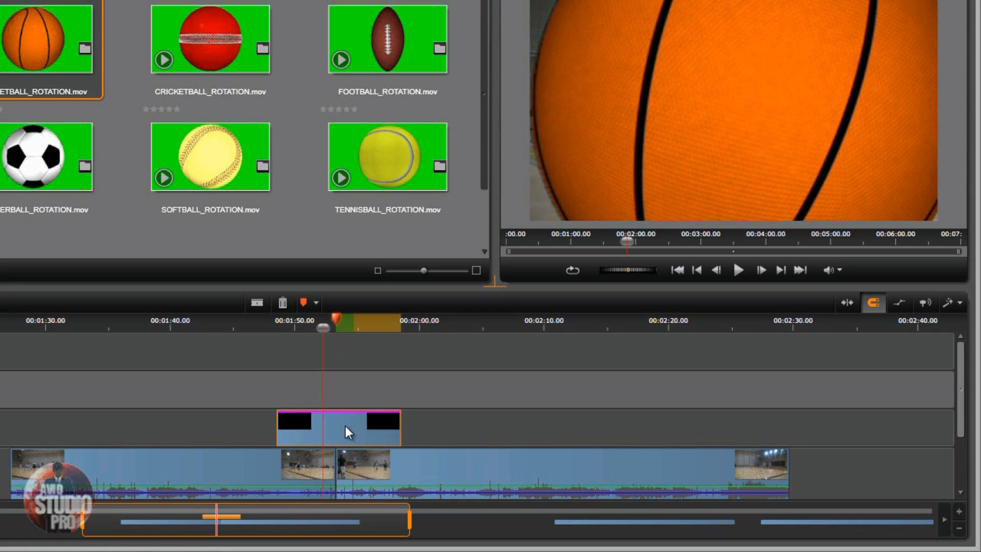
drag(346, 426, 361, 429)
drag(289, 325, 352, 341)
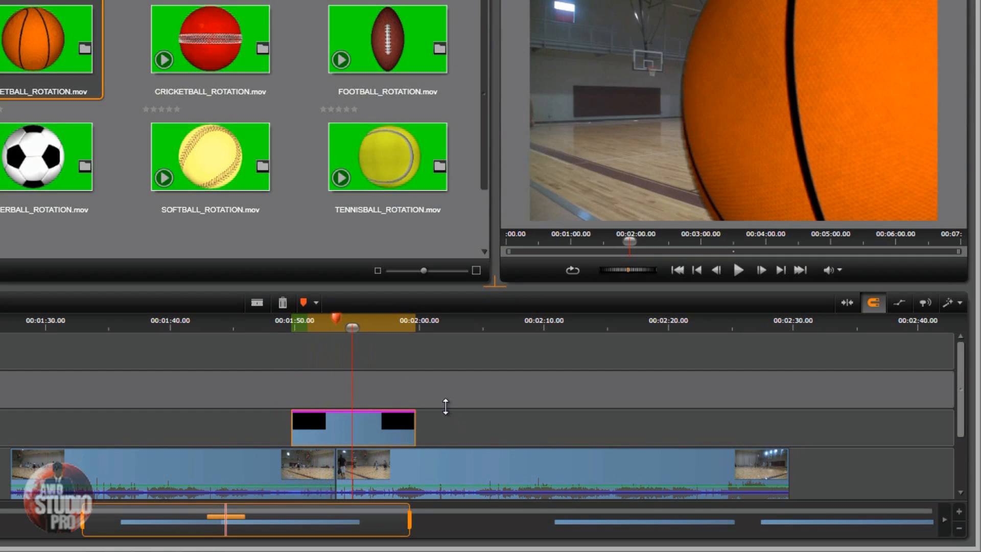
Play the basketball transition from about 00:01:45 until the ball is leaving the frame.
drag(350, 326, 231, 347)
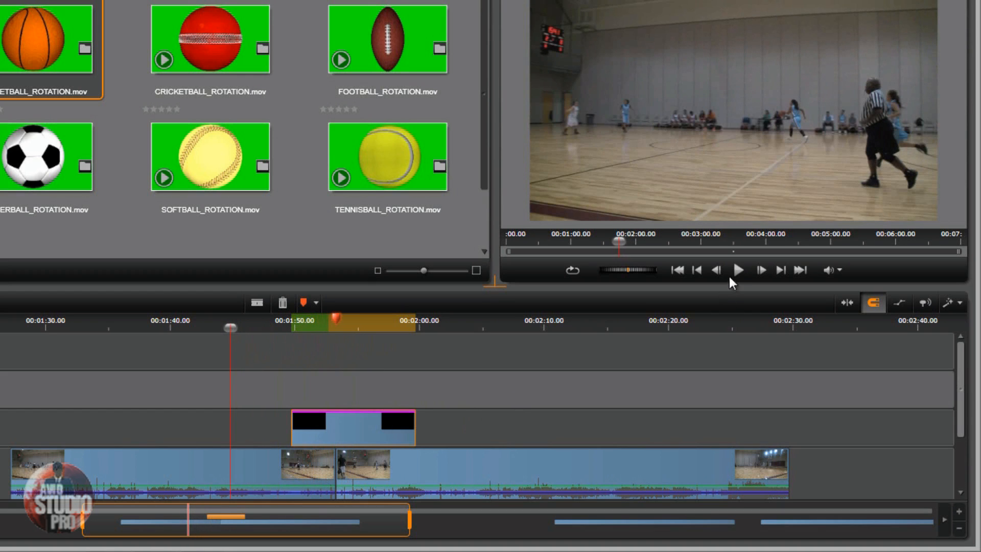
click(737, 271)
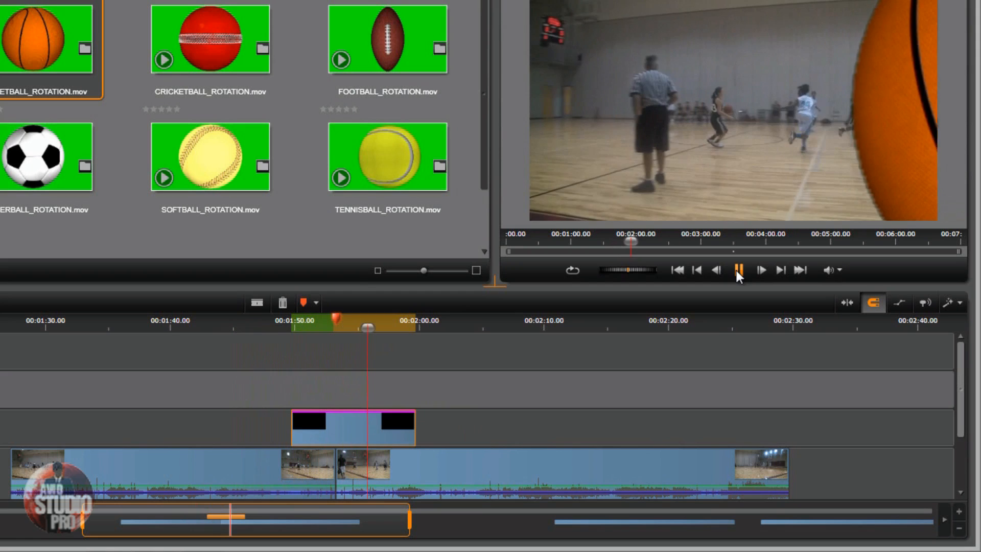
click(737, 271)
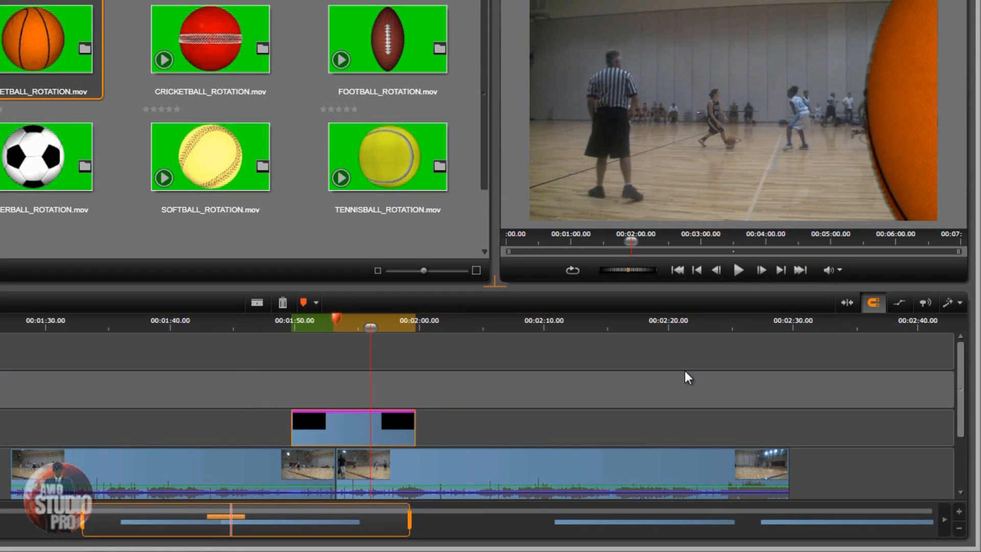
Delete the basketball rotation clip above the cut between the gym clips.
right_click(345, 430)
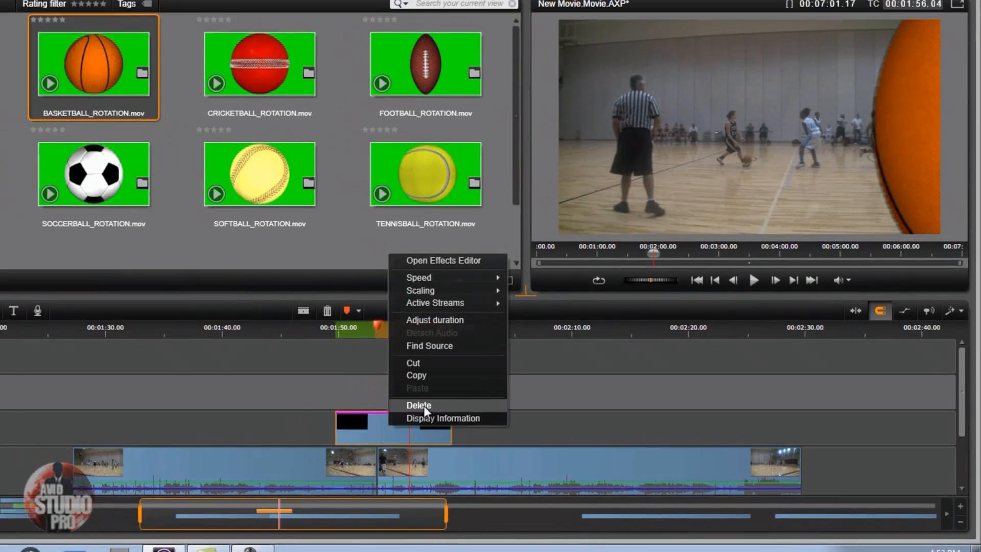
click(385, 407)
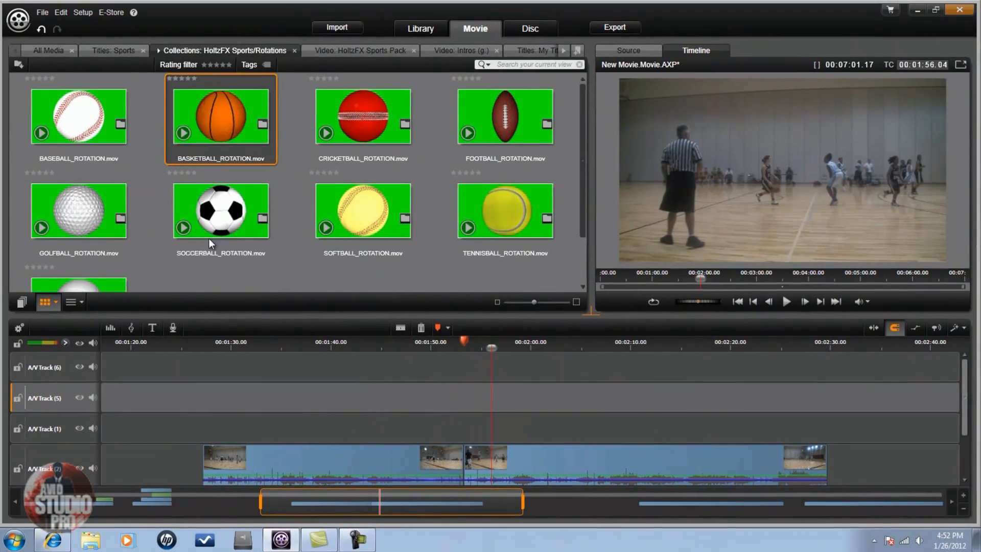
Open the HoltzFX Sports Wipes collection and preview BASEBALL_WIPE_3.mov and BASKETBALL_WIPE_1.mov.
click(160, 51)
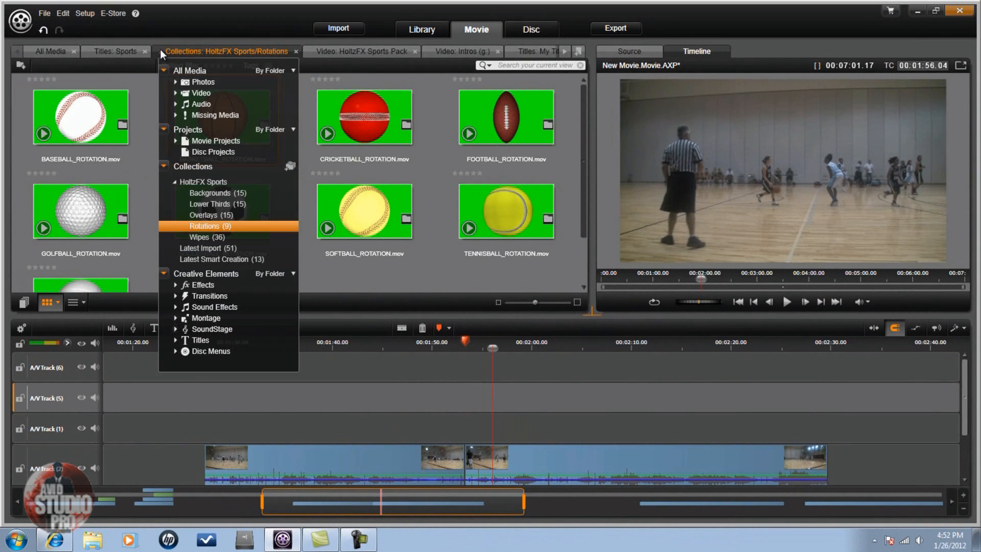
click(200, 238)
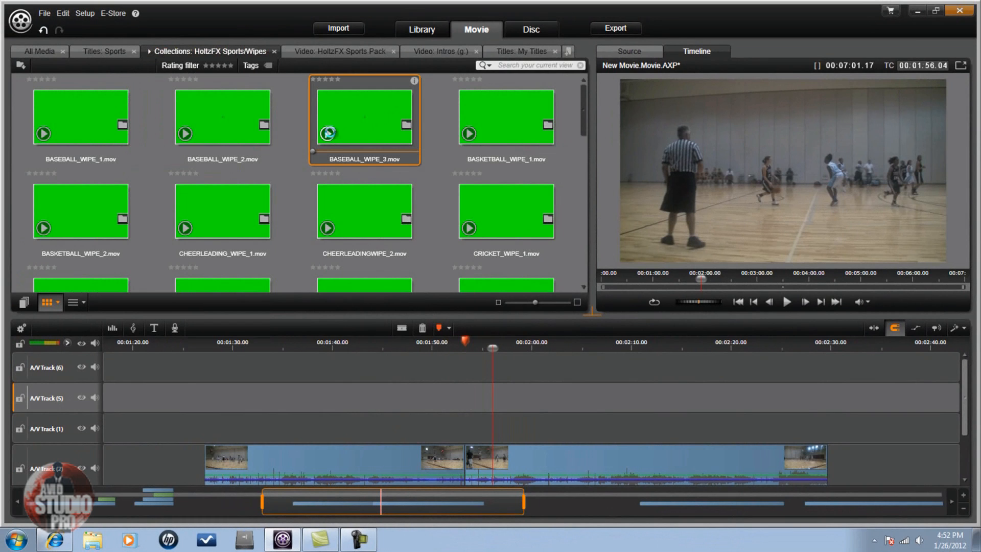
click(328, 133)
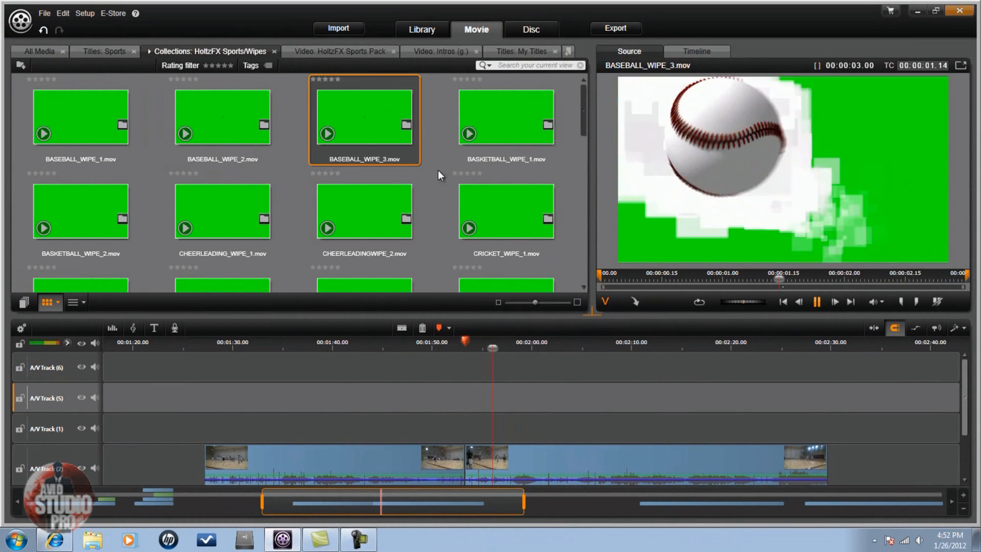
click(469, 134)
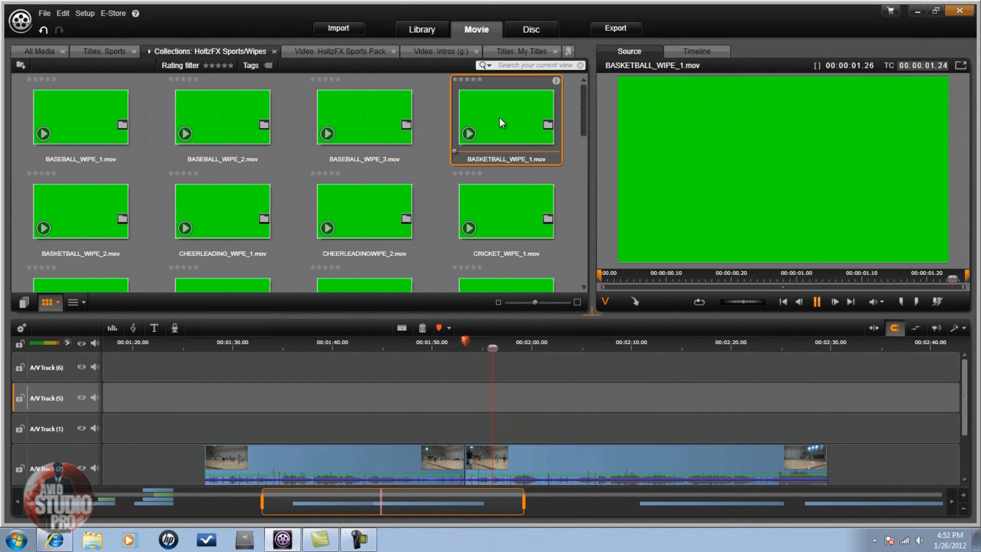
Add BASKETBALL_WIPE_1.mov to A/V Track (1) at about 00:01:52.00, spanning the cut between the gym clips.
drag(499, 121, 463, 419)
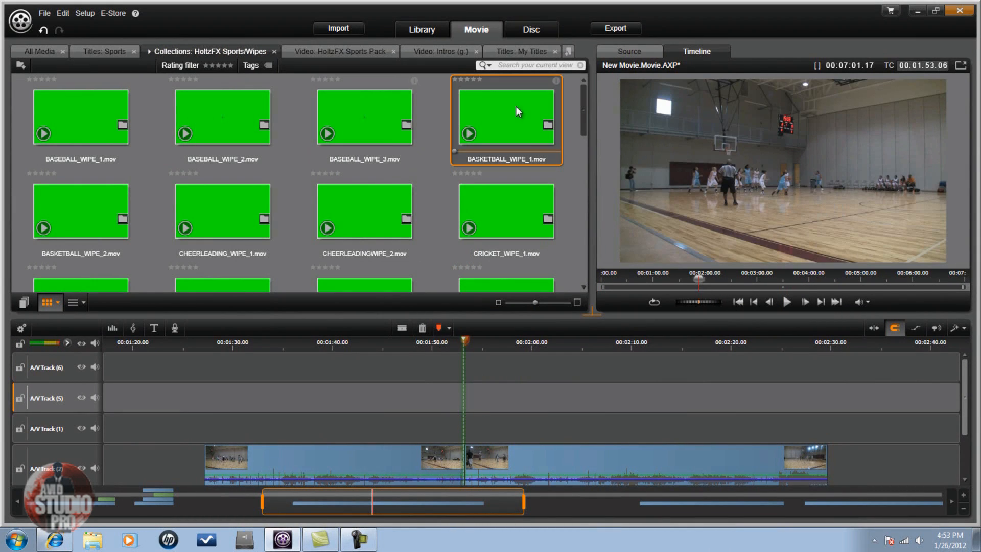
drag(503, 124, 463, 420)
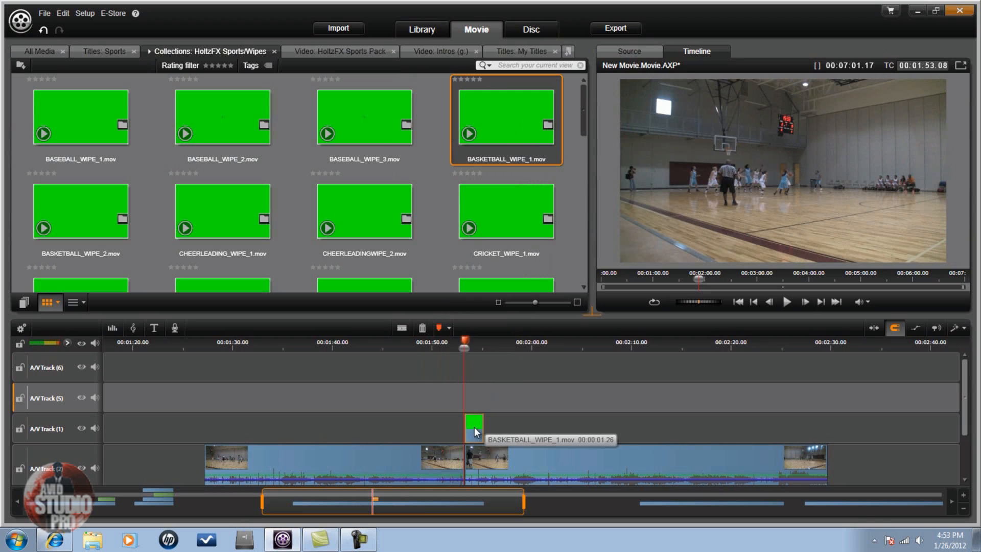
drag(464, 425, 461, 424)
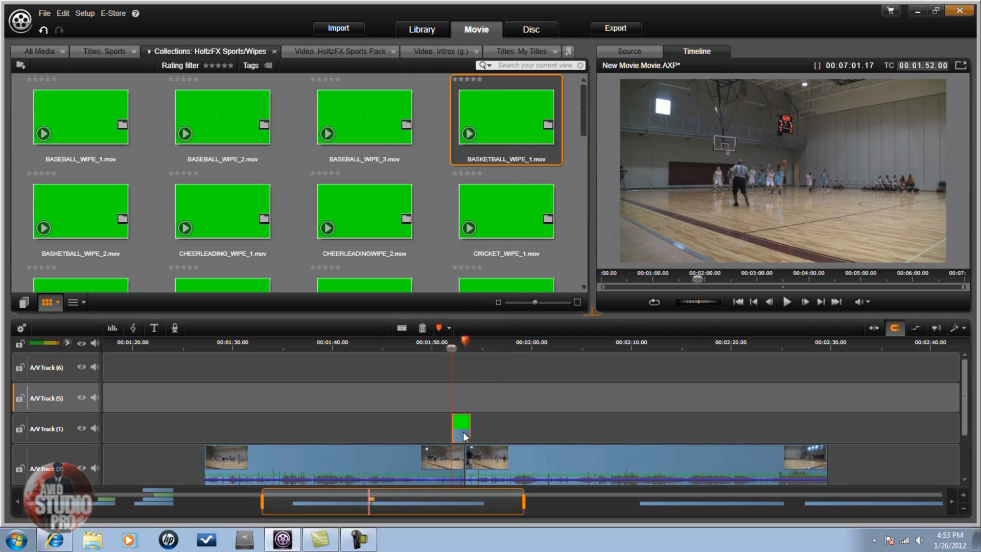
Key out the basketball wipe's green background with StudioChromaKeyer at its Default preset and accept the effect.
right_click(461, 431)
click(500, 285)
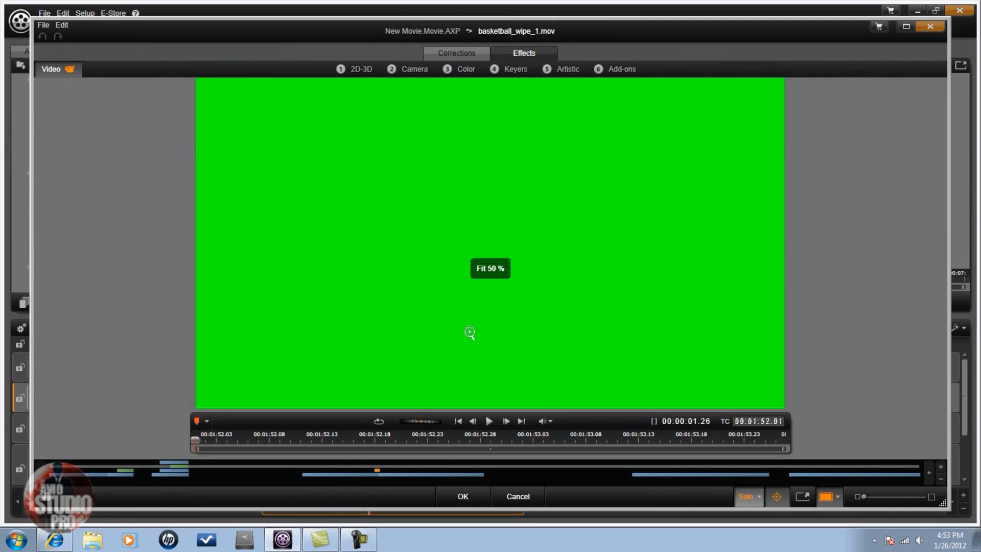
click(519, 69)
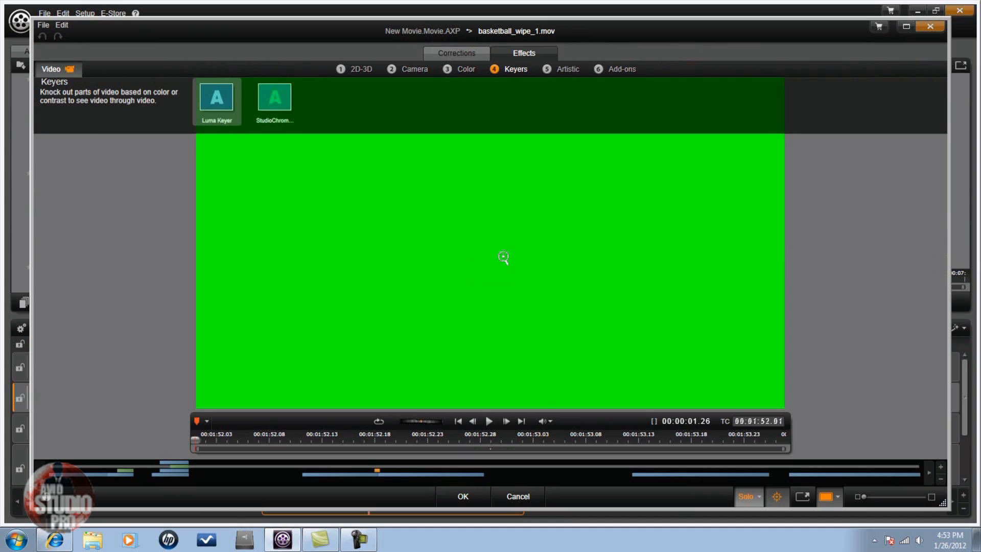
click(276, 105)
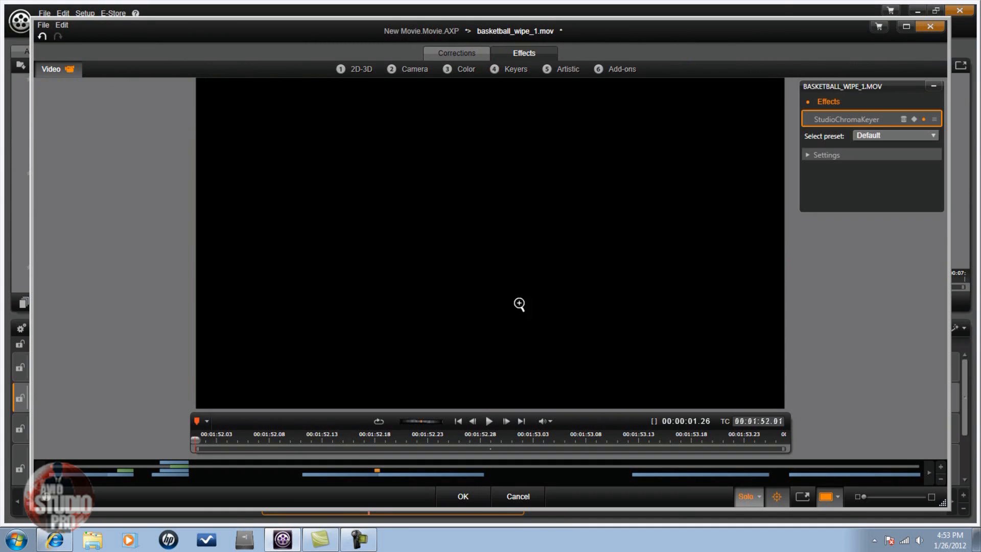
click(465, 493)
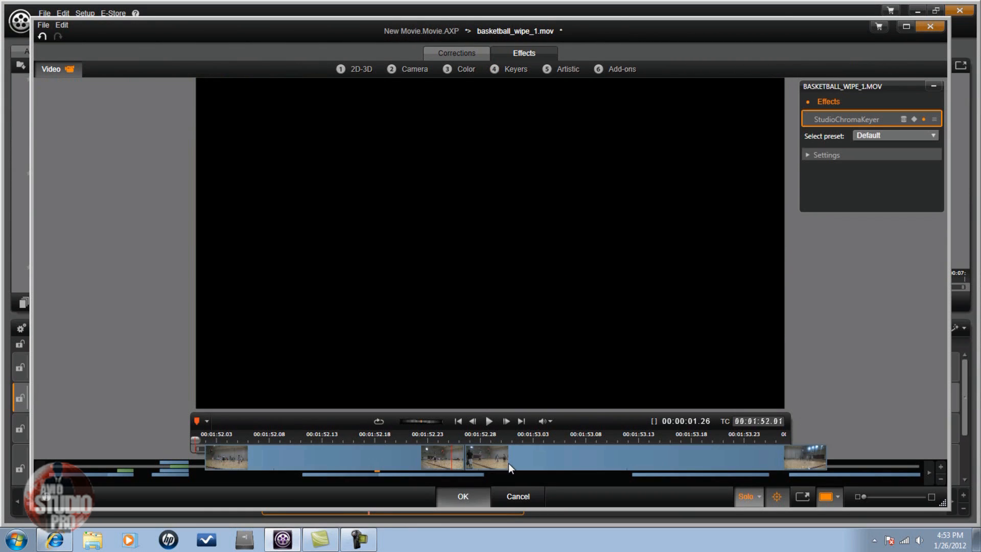
Nudge the basketball wipe earlier to start at about 00:01:51.17, checking the ball's coverage of the cut after each move.
drag(493, 345, 746, 343)
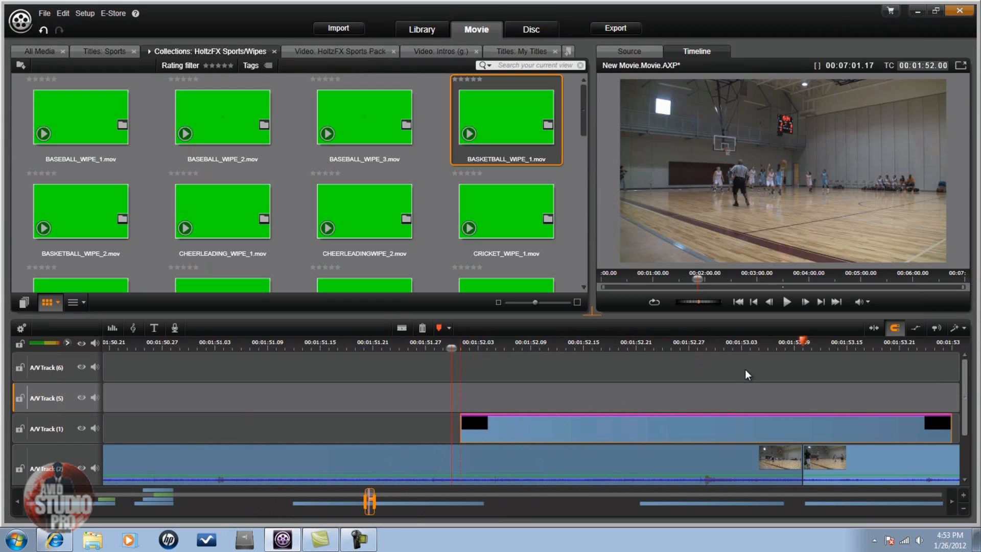
drag(742, 343, 690, 344)
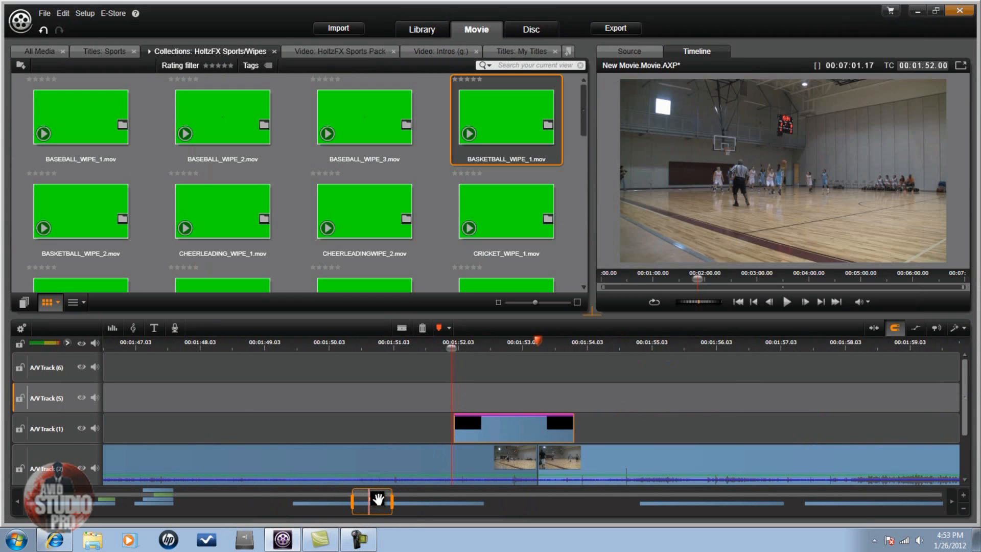
drag(387, 498, 381, 500)
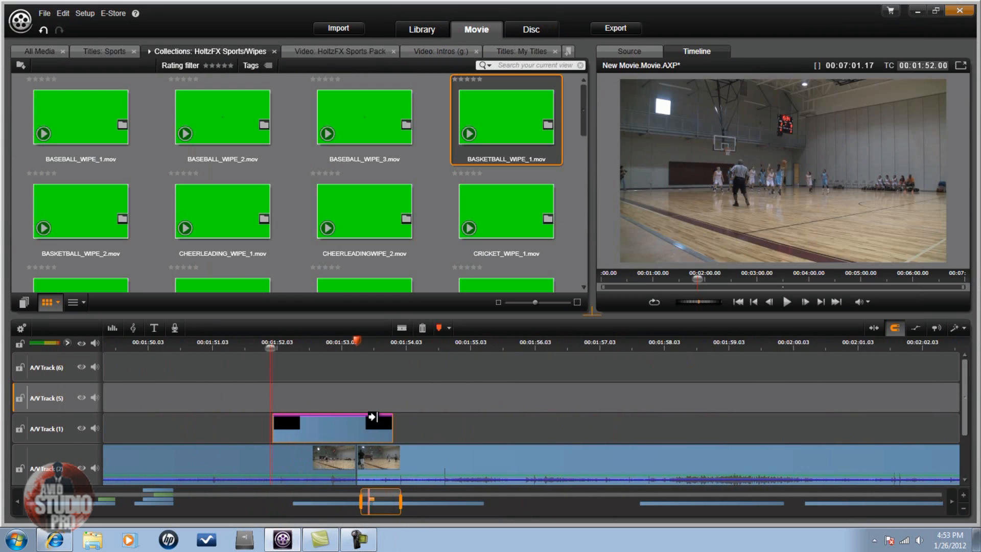
drag(271, 347, 349, 365)
drag(363, 425, 352, 425)
drag(260, 363, 361, 373)
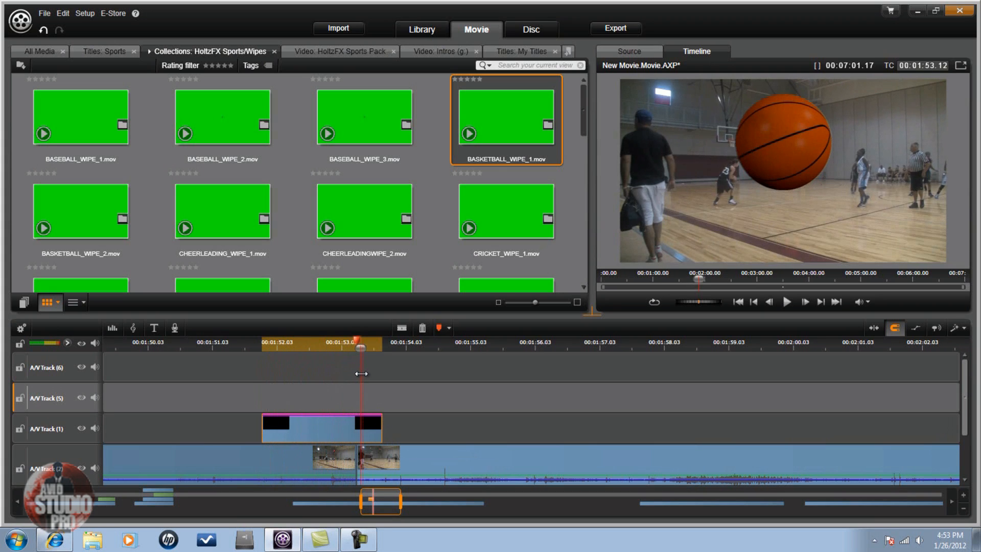
drag(334, 430, 325, 426)
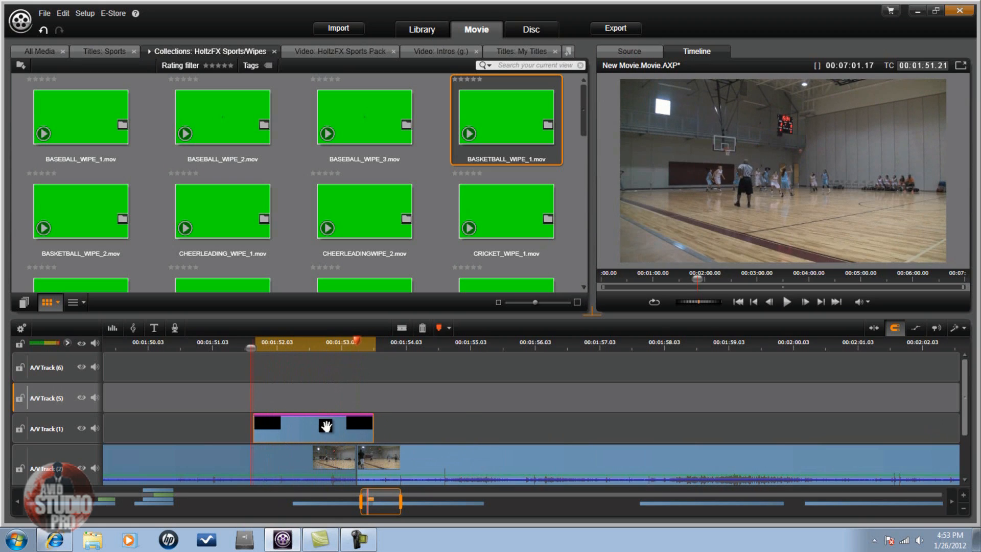
drag(259, 349, 344, 375)
drag(326, 429, 320, 426)
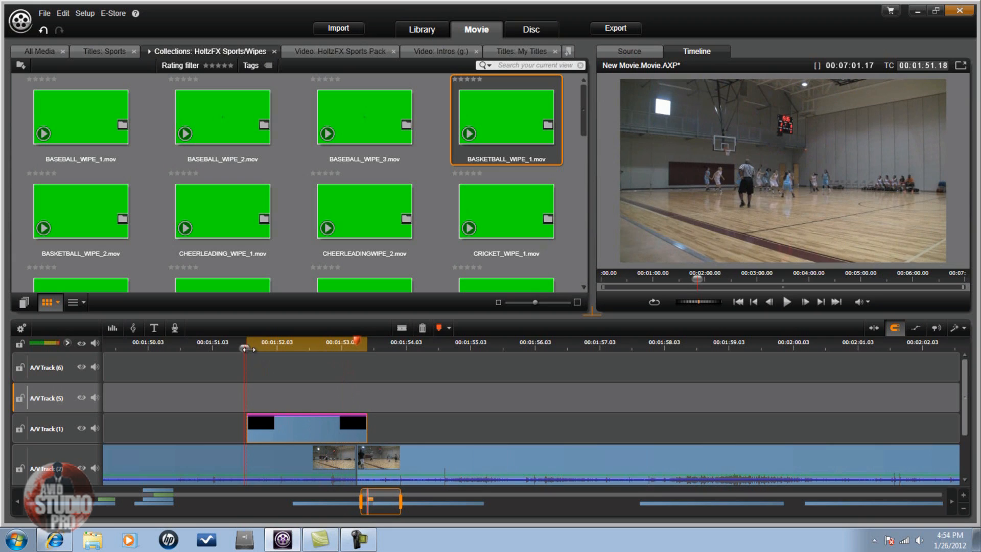
drag(279, 353, 347, 377)
drag(321, 426, 318, 424)
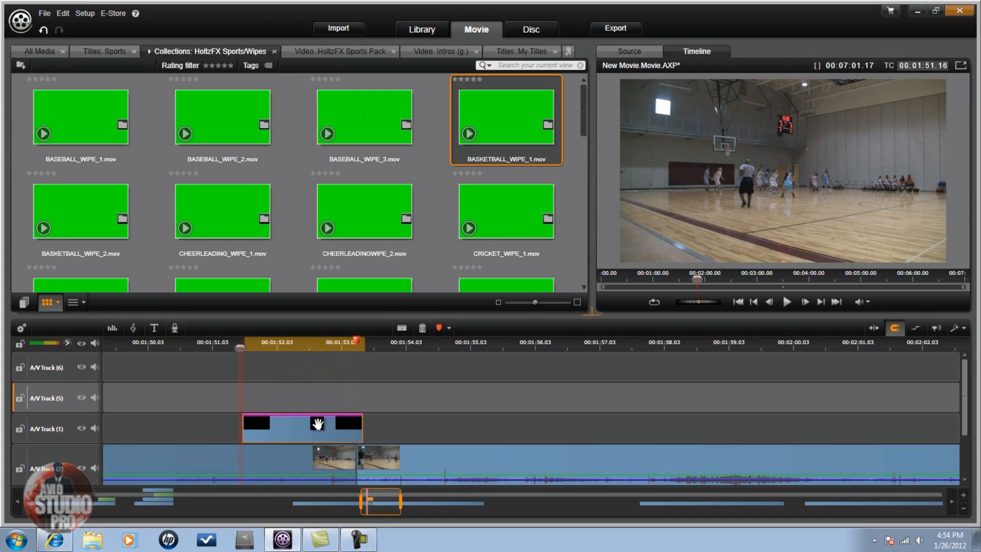
drag(271, 370, 311, 385)
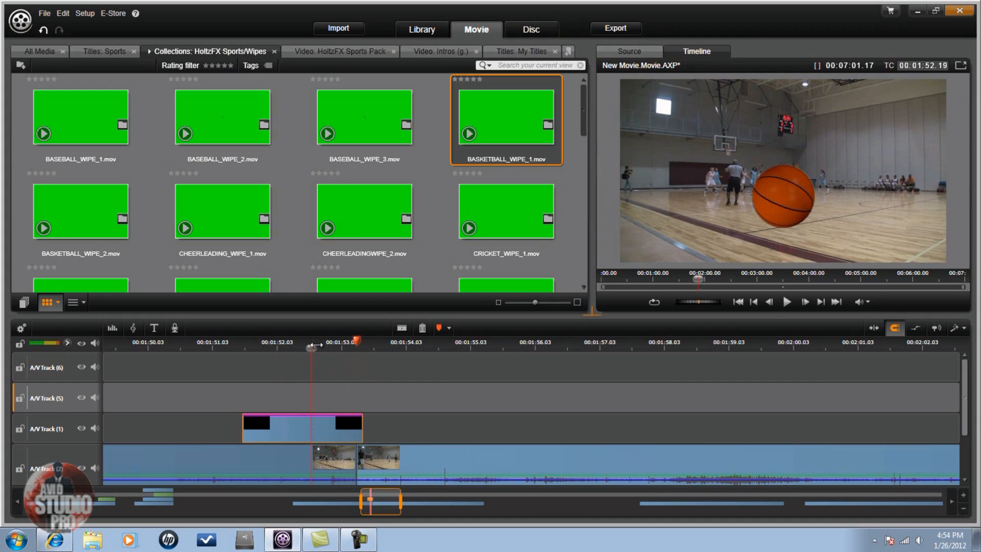
Play the basketball wipe transition from just before the wipe clip into the second gym clip.
drag(312, 345, 225, 346)
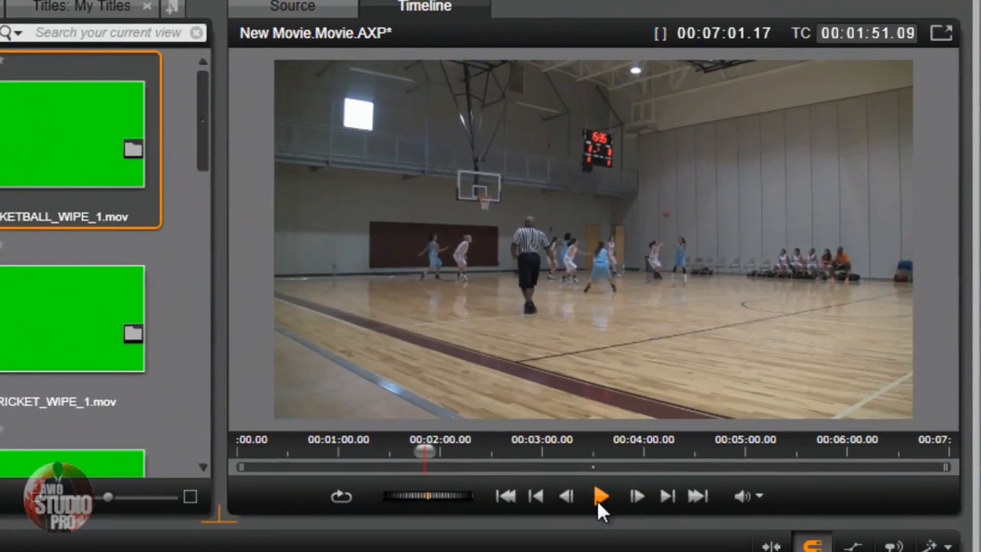
click(710, 377)
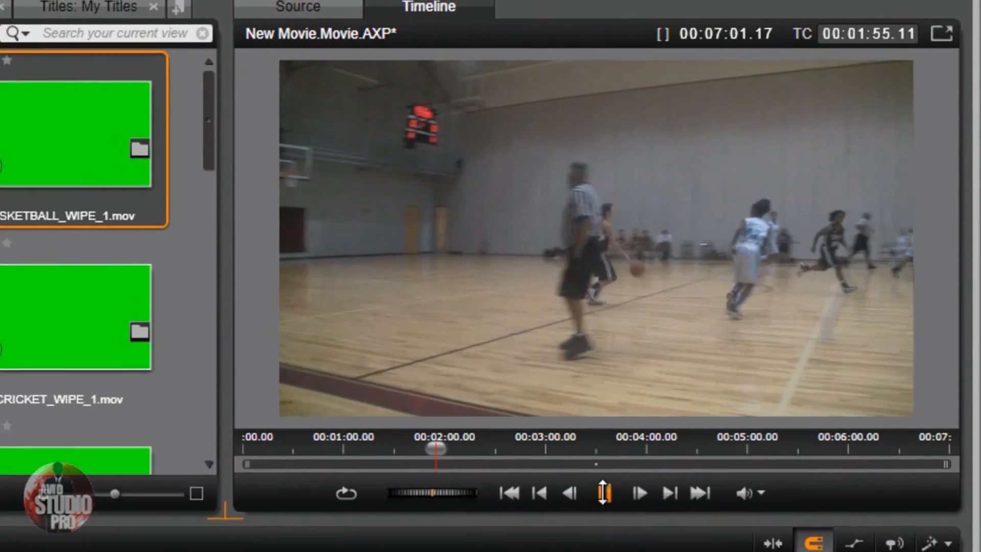
click(601, 500)
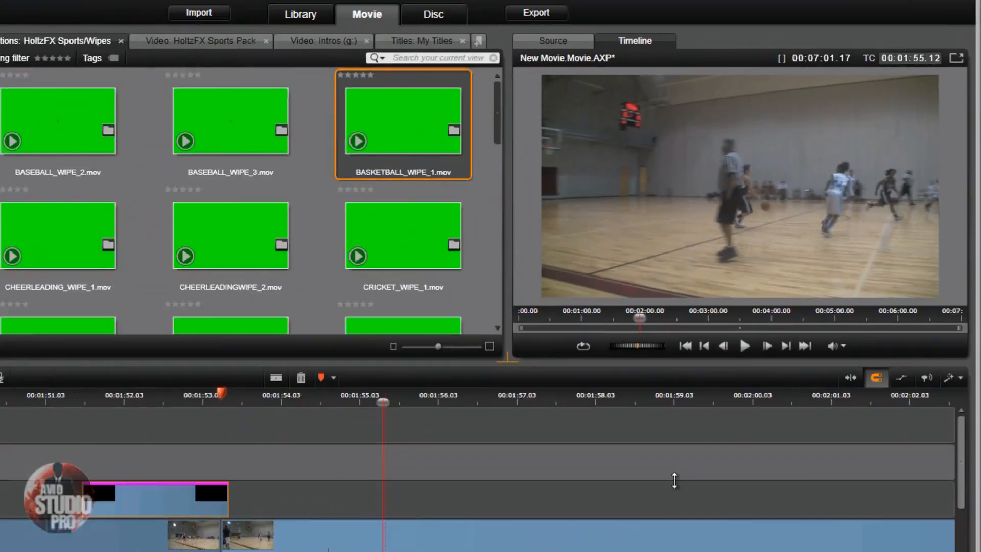